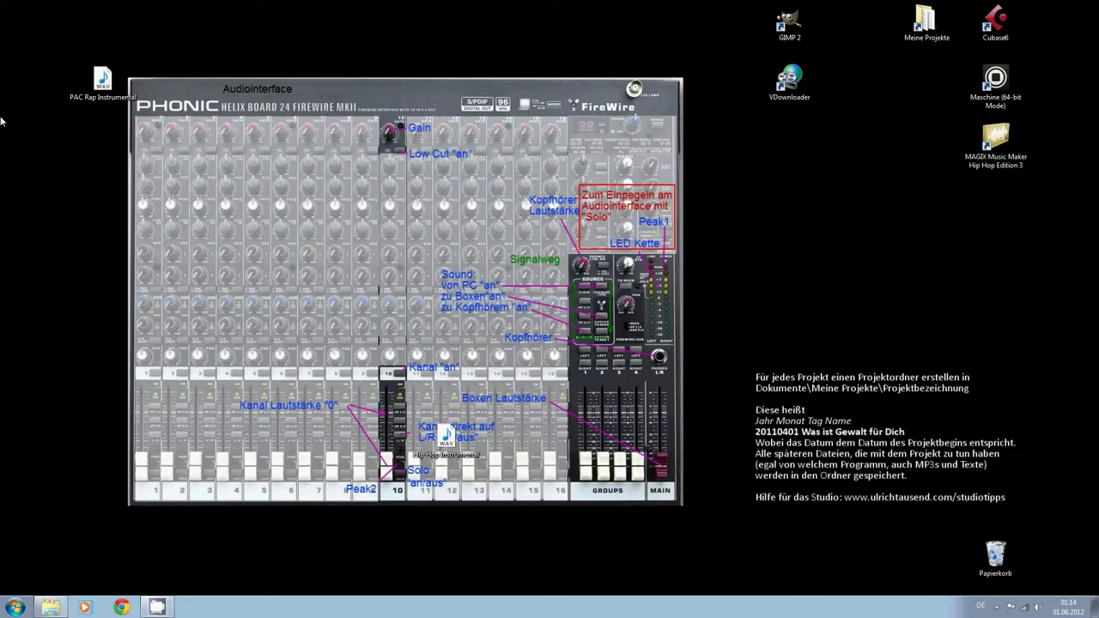
# Step: Preview the PAC Rap Instrumental WAV file from the desktop and close the media player
pyautogui.moveTo(40, 51); pyautogui.dragTo(180, 117)
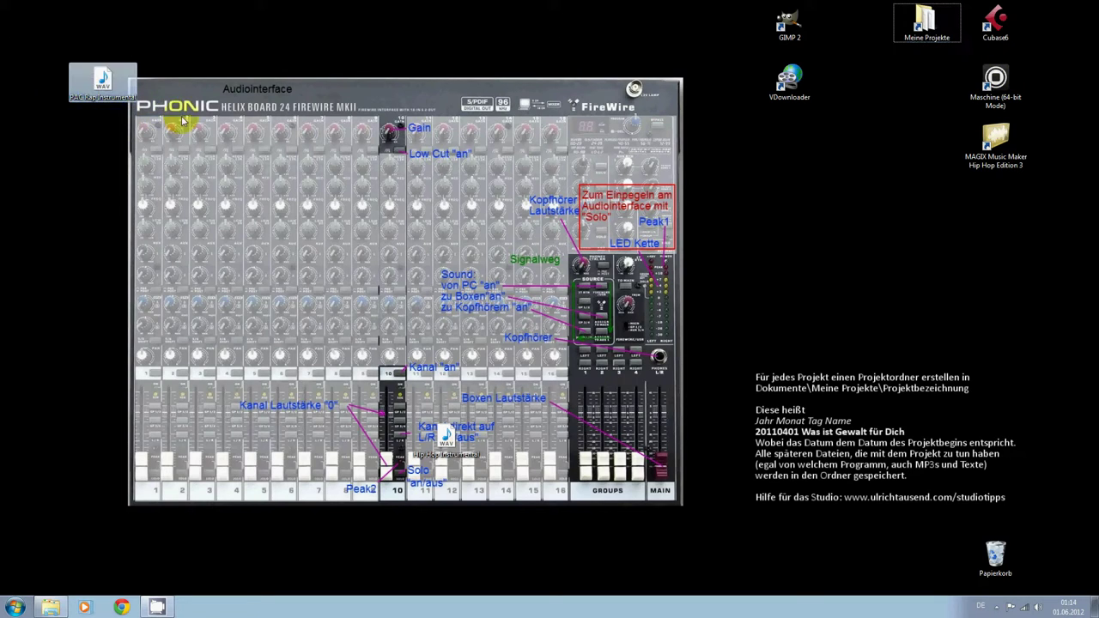
pyautogui.doubleClick(119, 87)
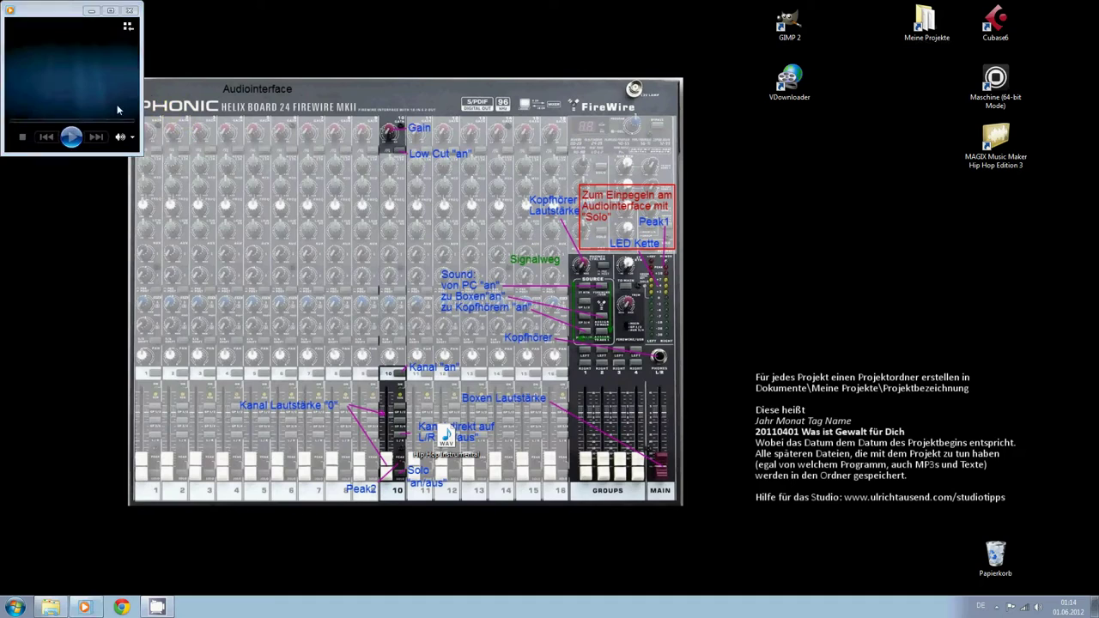
pyautogui.click(130, 10)
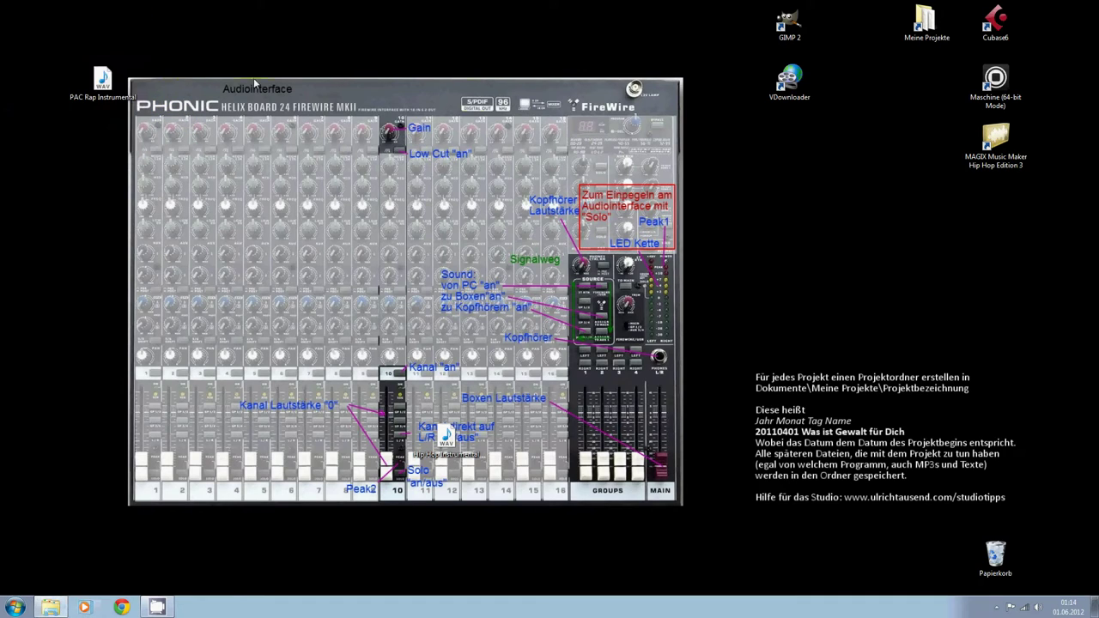
# Step: In Cubase, create a project from the "Hip Hop mit Effekten_3Spuren" template in a new folder "20110531 Test" inside Eigene Dokumente\Meine Projekte
pyautogui.doubleClick(988, 28)
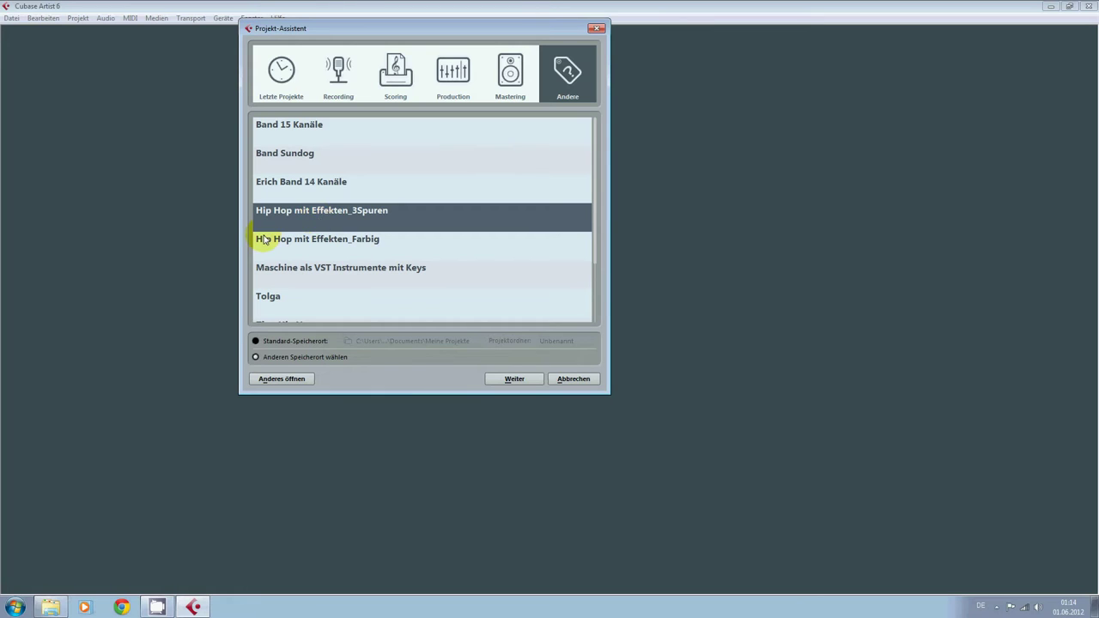
pyautogui.doubleClick(313, 222)
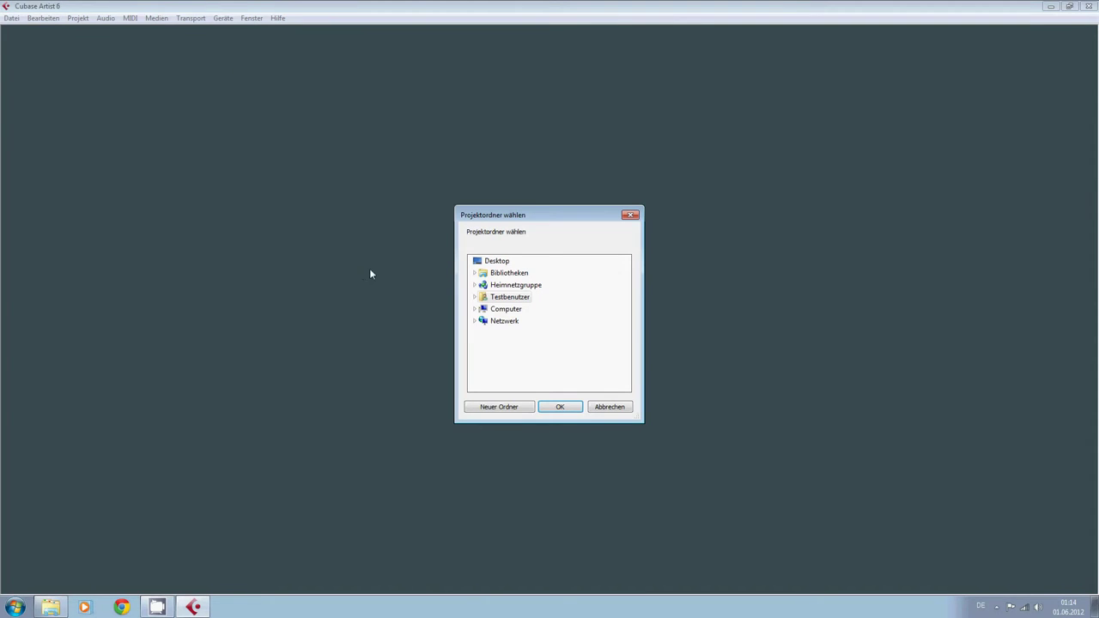
pyautogui.click(476, 297)
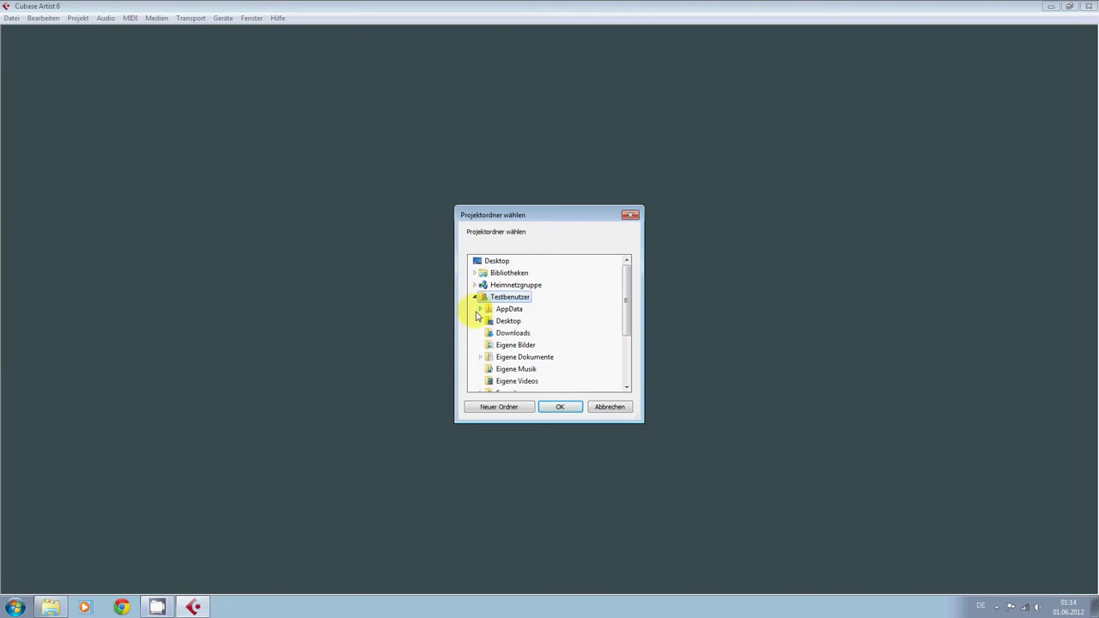
pyautogui.moveTo(623, 314); pyautogui.dragTo(595, 343)
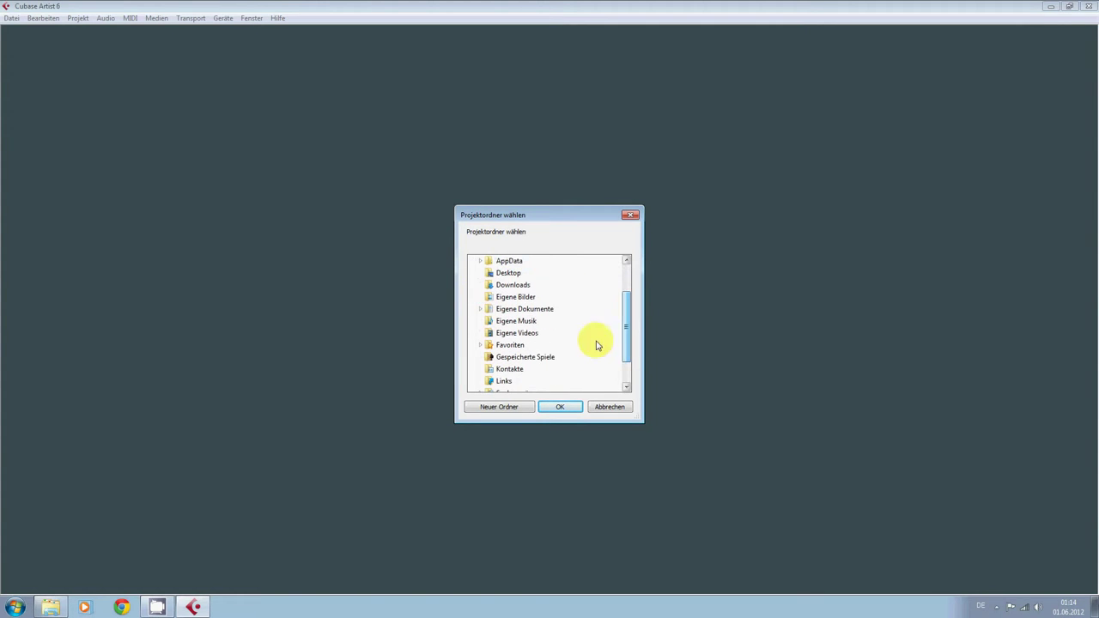
pyautogui.click(480, 310)
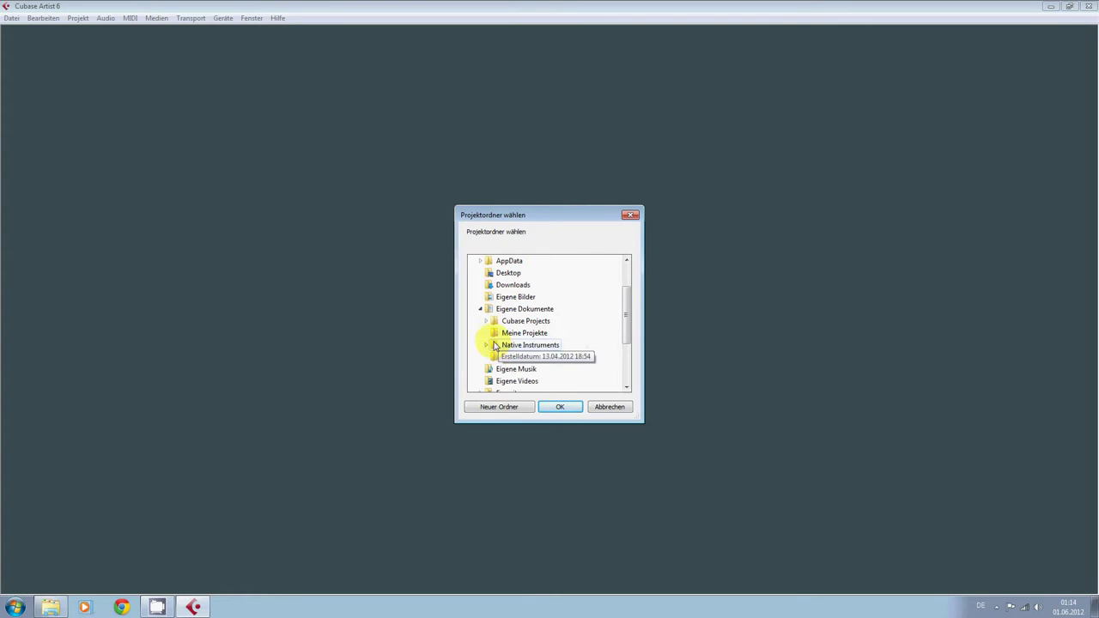
pyautogui.click(500, 334)
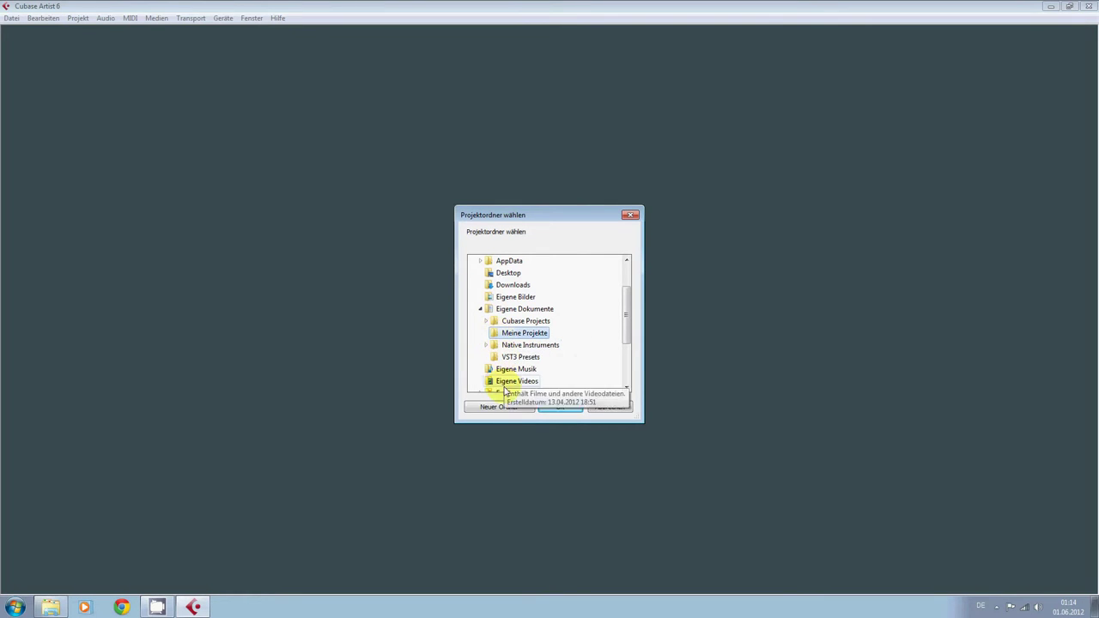
pyautogui.click(500, 406)
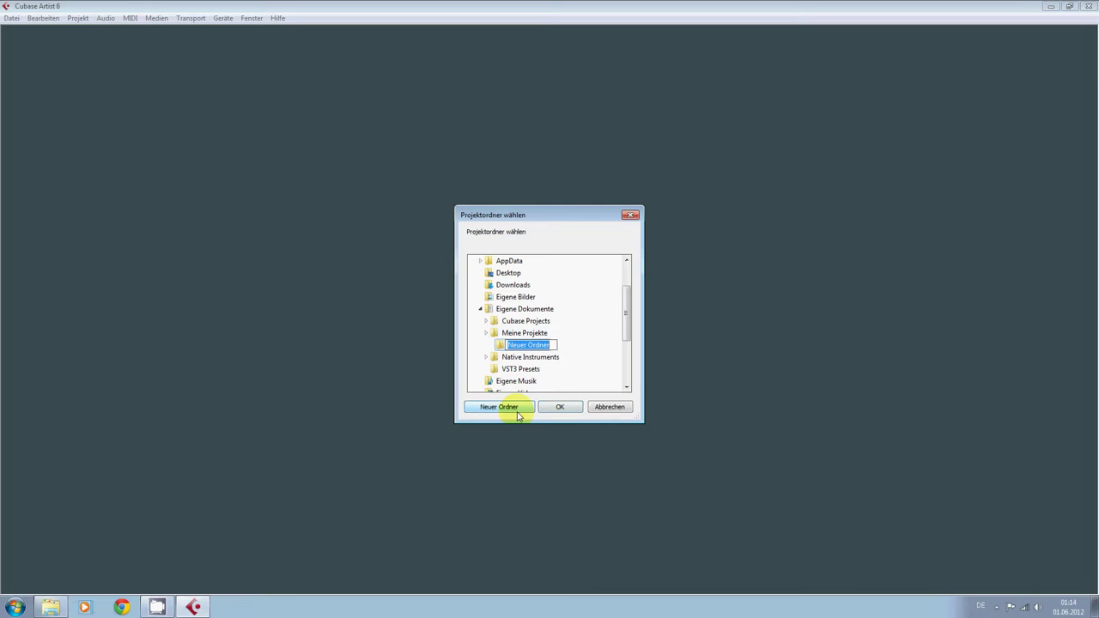
pyautogui.write('20110531 Test')
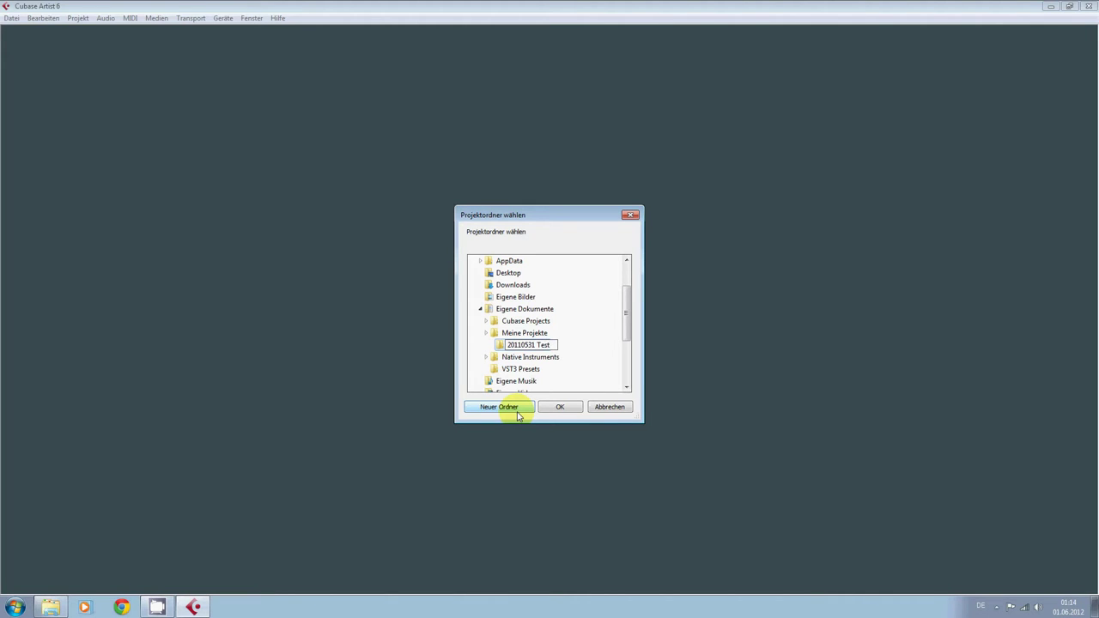
pyautogui.click(569, 409)
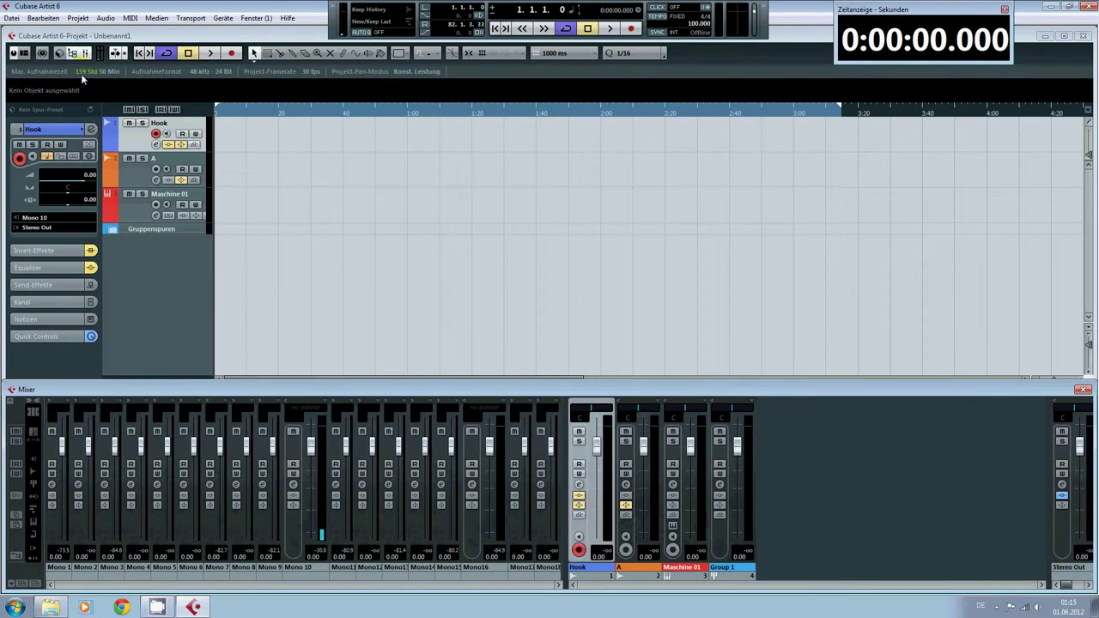
# Step: Save the project as "test" in the 20110531 Test folder
pyautogui.click(13, 19)
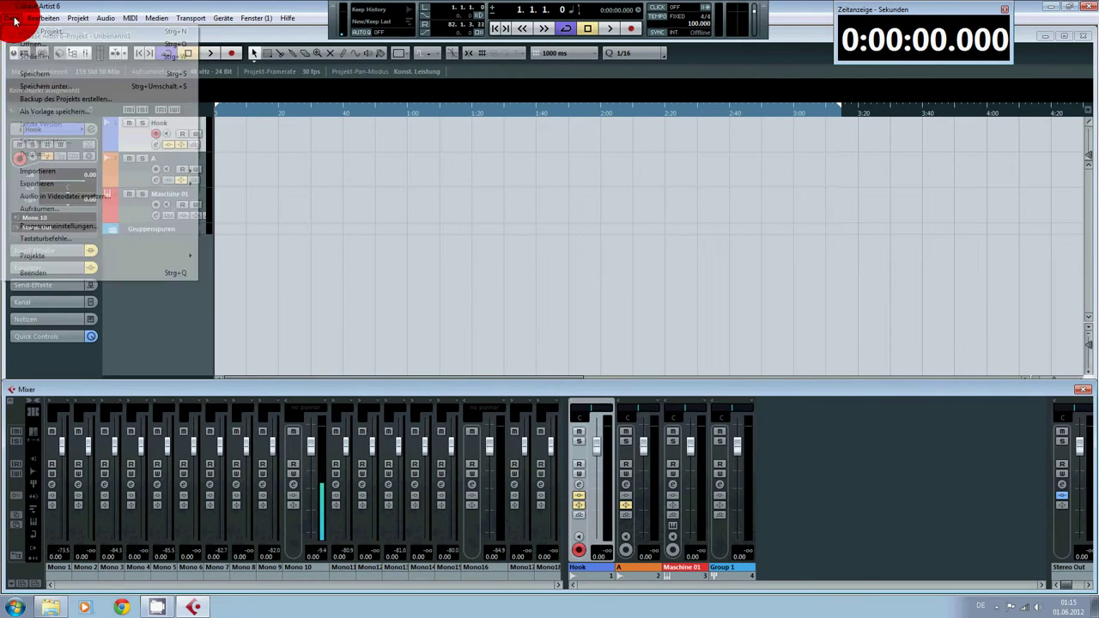
pyautogui.click(43, 75)
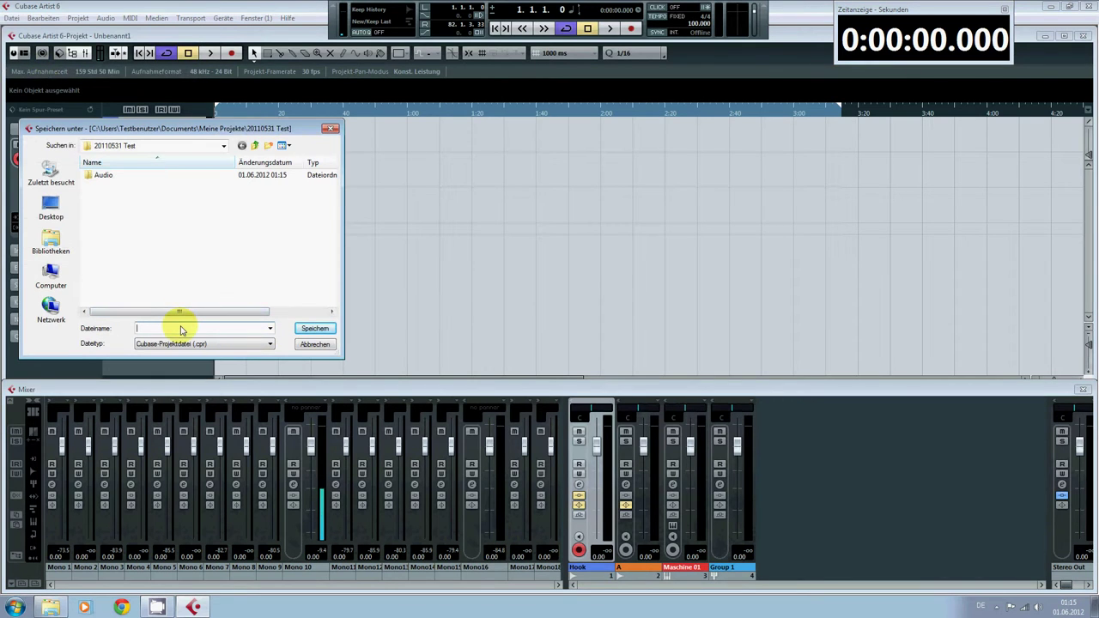
pyautogui.press('Return')
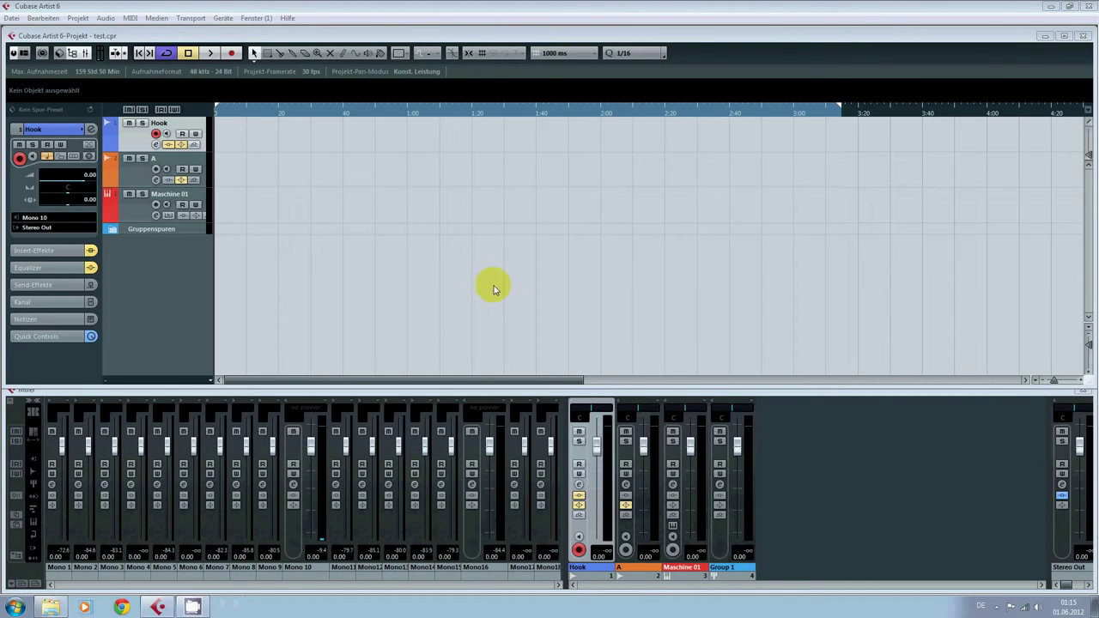
pyautogui.click(505, 285)
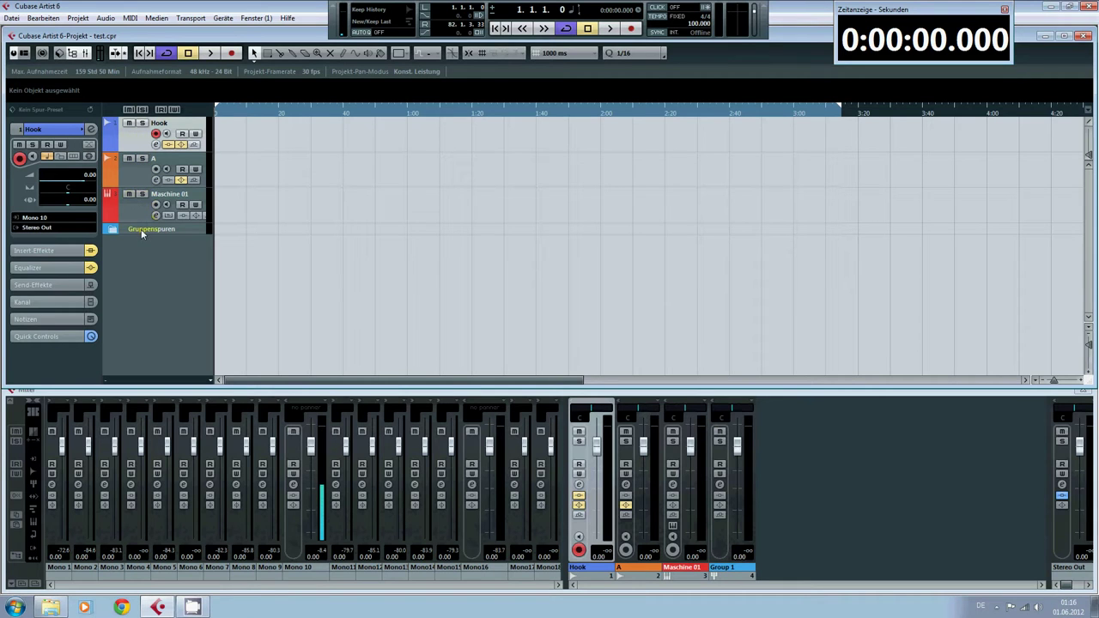
# Step: Compare the settings of the Hook and A audio tracks, and inspect the Maschine 01 instrument track
pyautogui.click(140, 173)
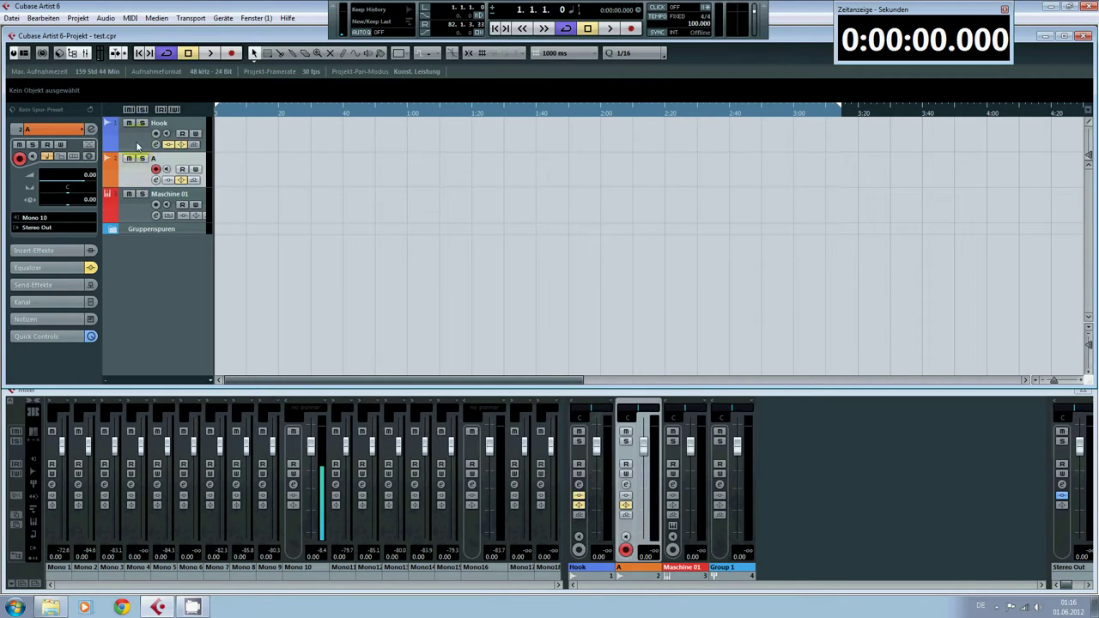
pyautogui.click(139, 139)
pyautogui.click(138, 172)
pyautogui.click(137, 144)
pyautogui.click(138, 170)
pyautogui.click(135, 150)
pyautogui.click(137, 171)
pyautogui.click(130, 212)
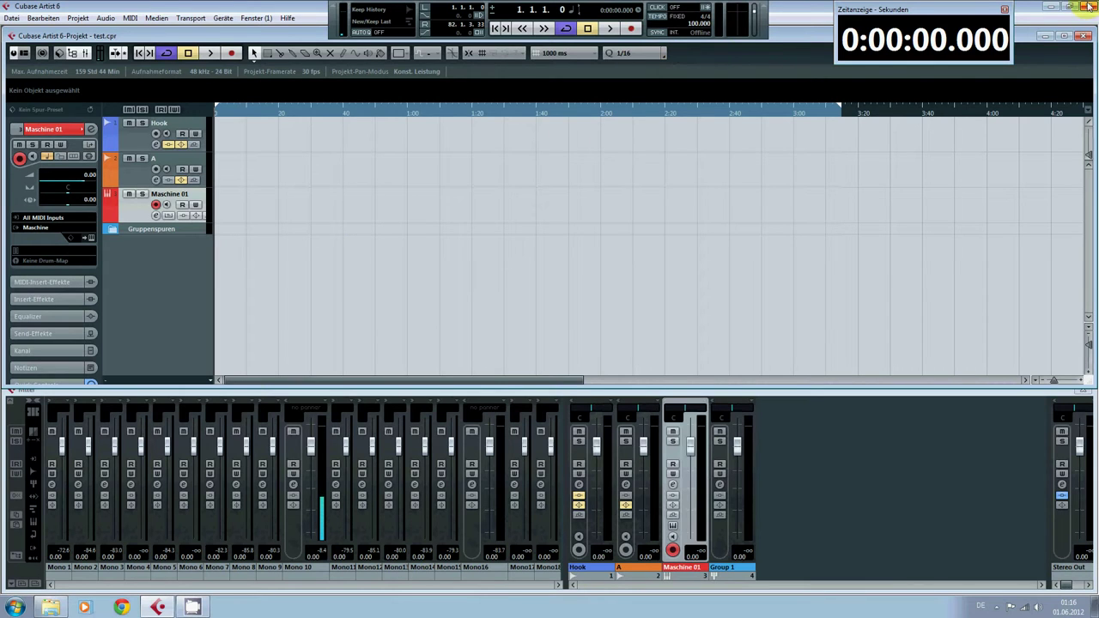
# Step: Import the desktop's PAC Rap Instrumental file at the project start below the existing tracks, copied to the project folder with split channels
pyautogui.click(1051, 7)
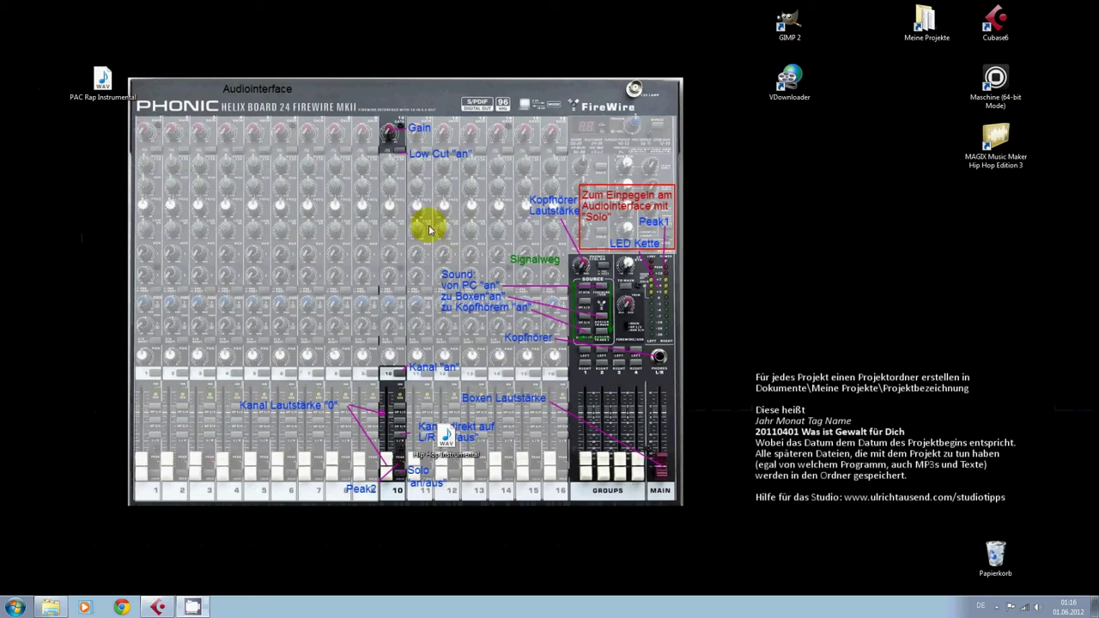
pyautogui.moveTo(97, 91); pyautogui.dragTo(221, 245)
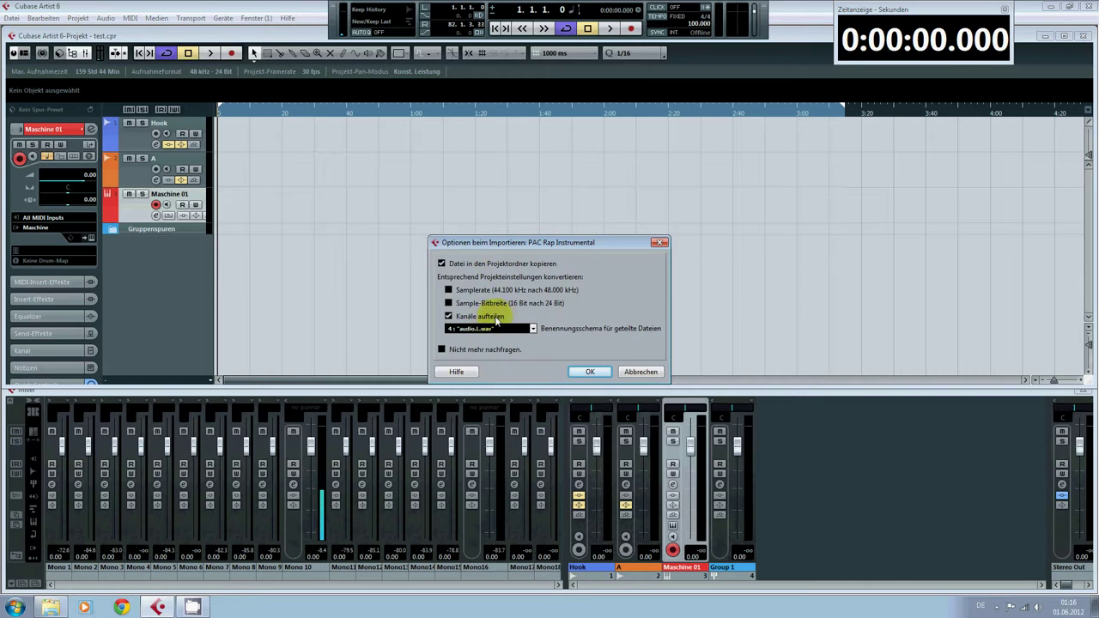
pyautogui.click(605, 371)
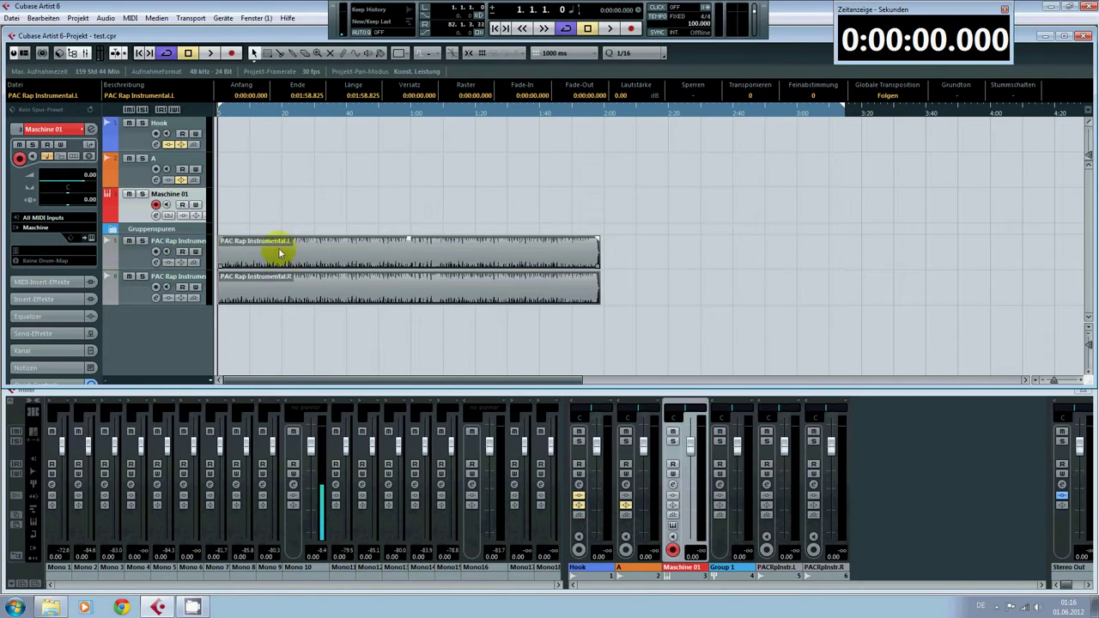
# Step: Play the imported instrumental from the project start for a few seconds and stop
pyautogui.moveTo(229, 111)
pyautogui.mouseDown()
pyautogui.moveTo(479, 116)
pyautogui.moveTo(218, 110)
pyautogui.mouseUp()
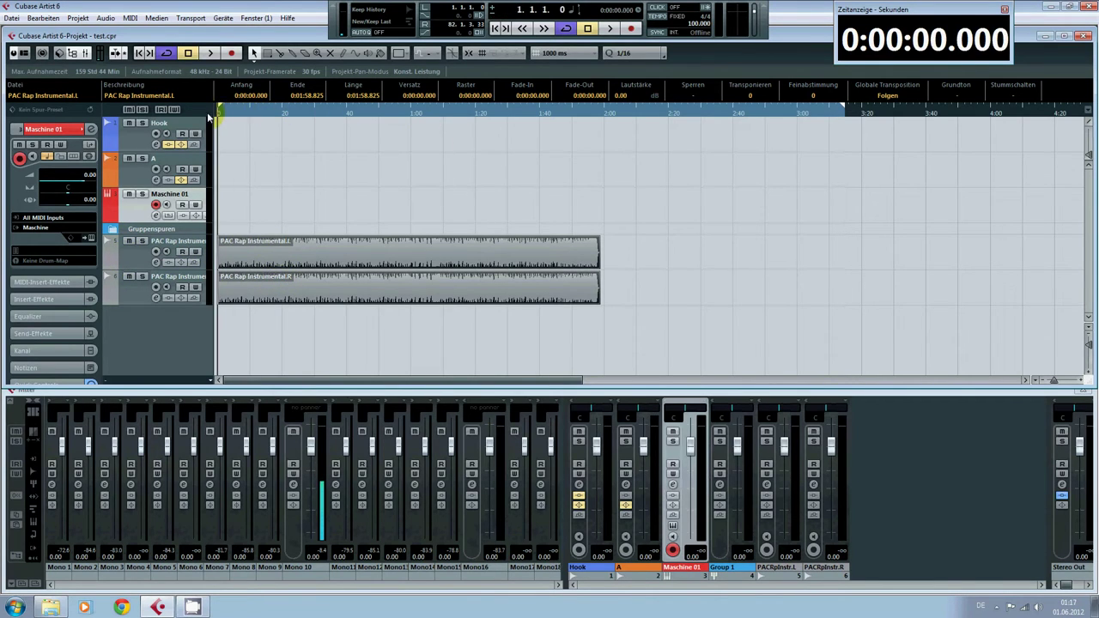
pyautogui.click(211, 54)
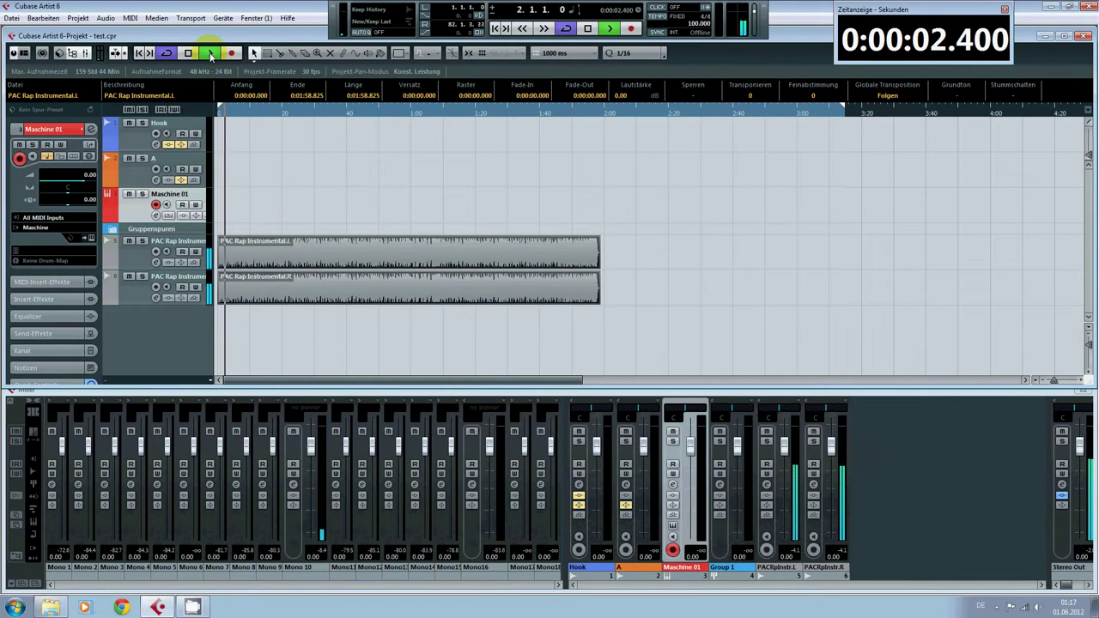
pyautogui.press('space')
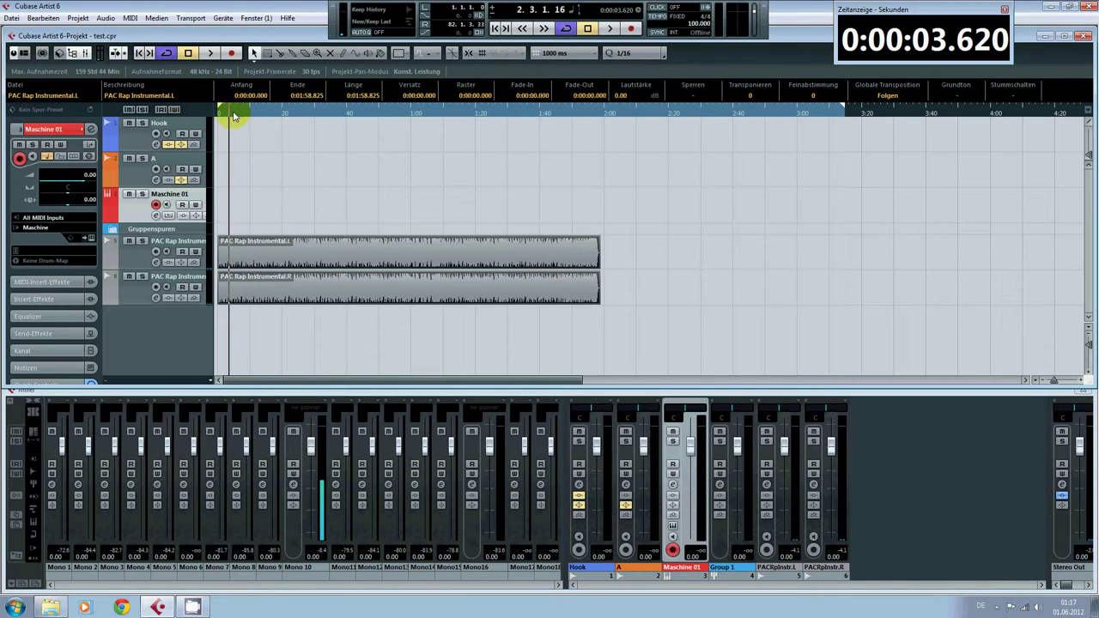
# Step: Place the playback cursor at about 2:27 and shorten the cycle range to end at about 2:18
pyautogui.moveTo(230, 116); pyautogui.dragTo(695, 115)
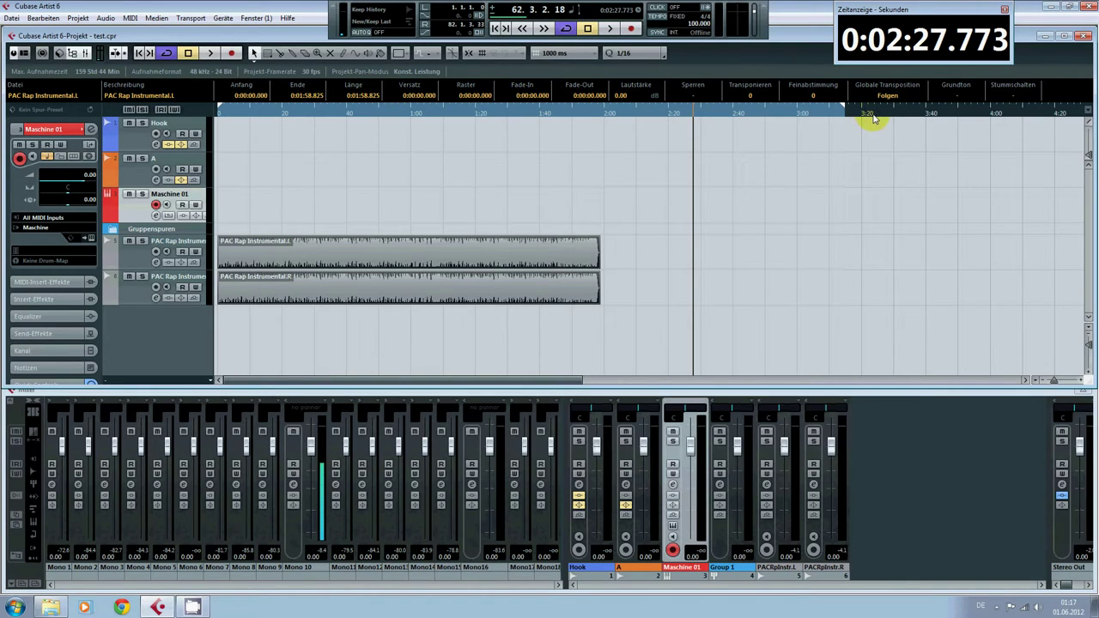
pyautogui.click(169, 53)
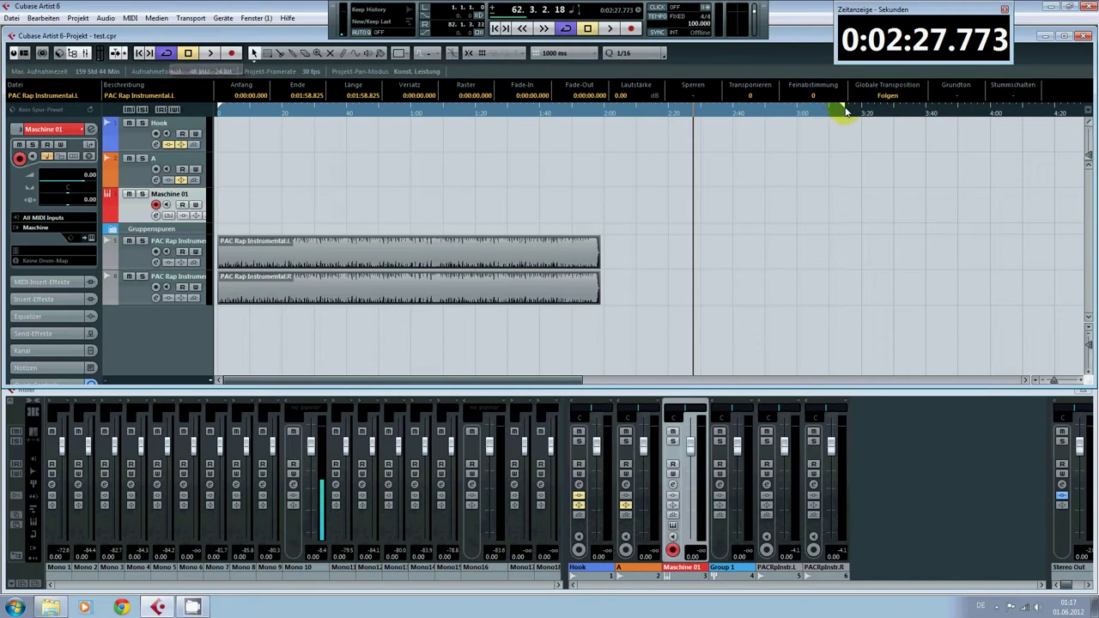
pyautogui.moveTo(845, 111); pyautogui.dragTo(663, 109)
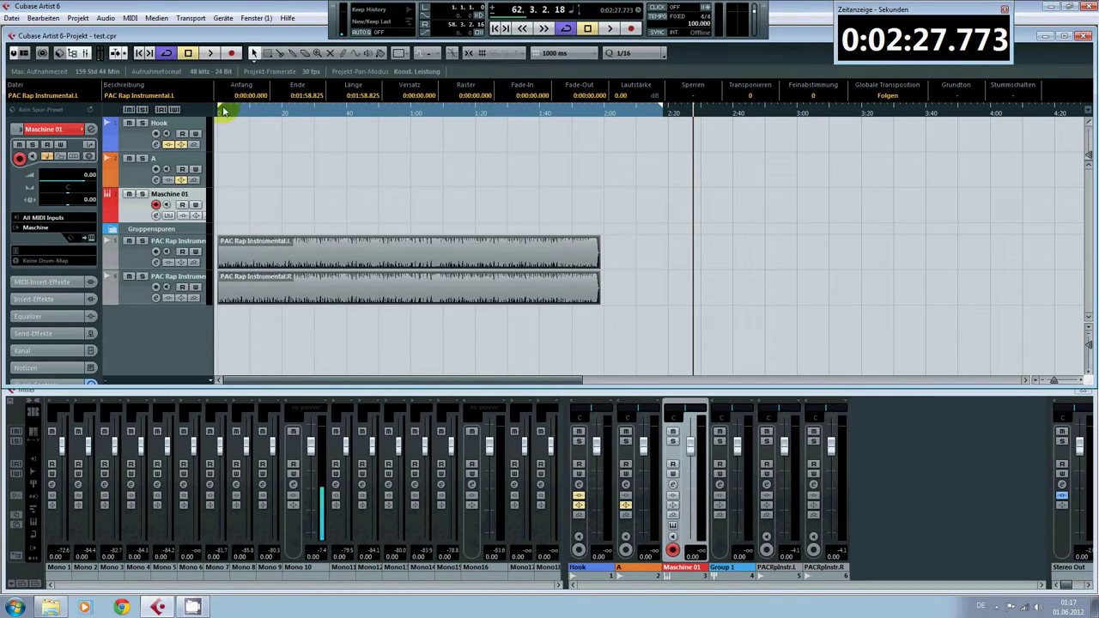
# Step: Set the cursor to about 2:12, test playback with cycle mode on, and stop
pyautogui.click(644, 111)
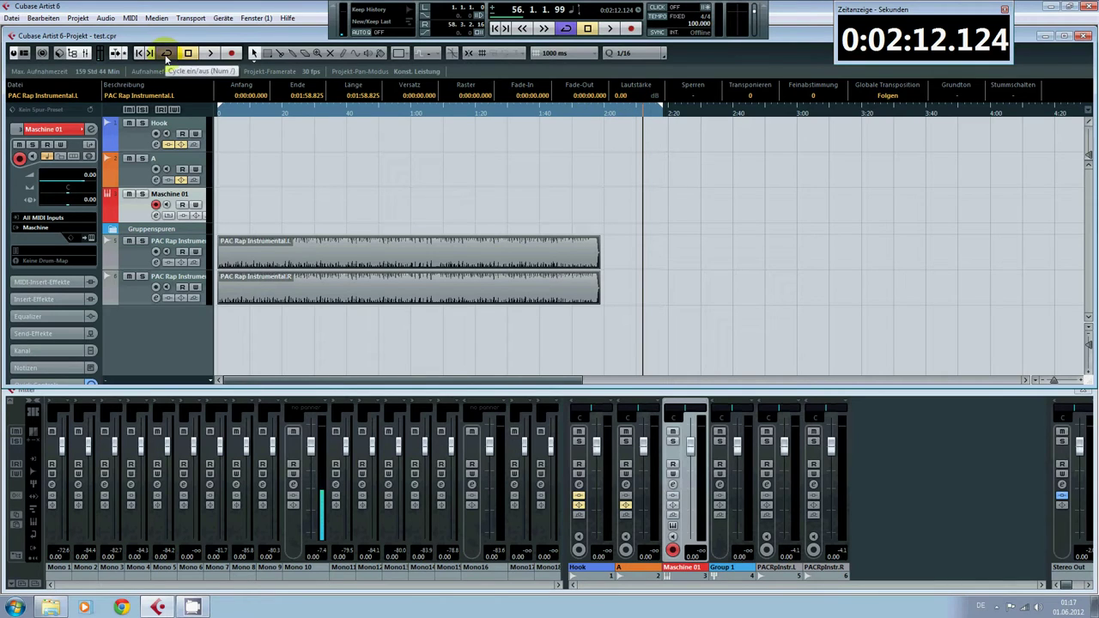
pyautogui.click(210, 54)
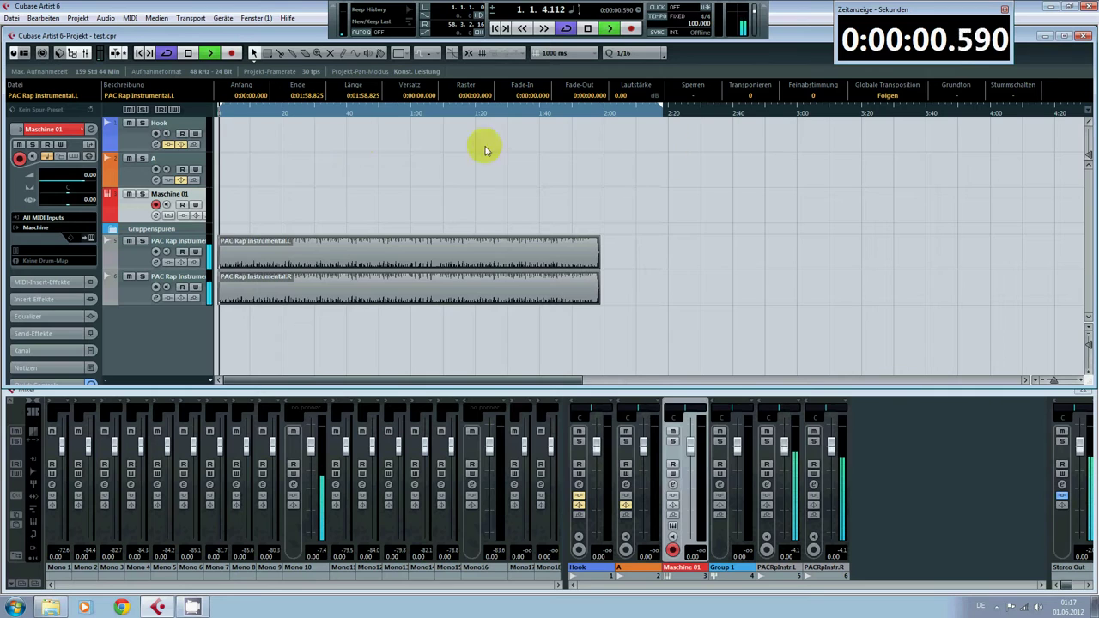
pyautogui.click(188, 53)
# Step: Switch cycle mode off and return the playback cursor to the project start
pyautogui.click(169, 53)
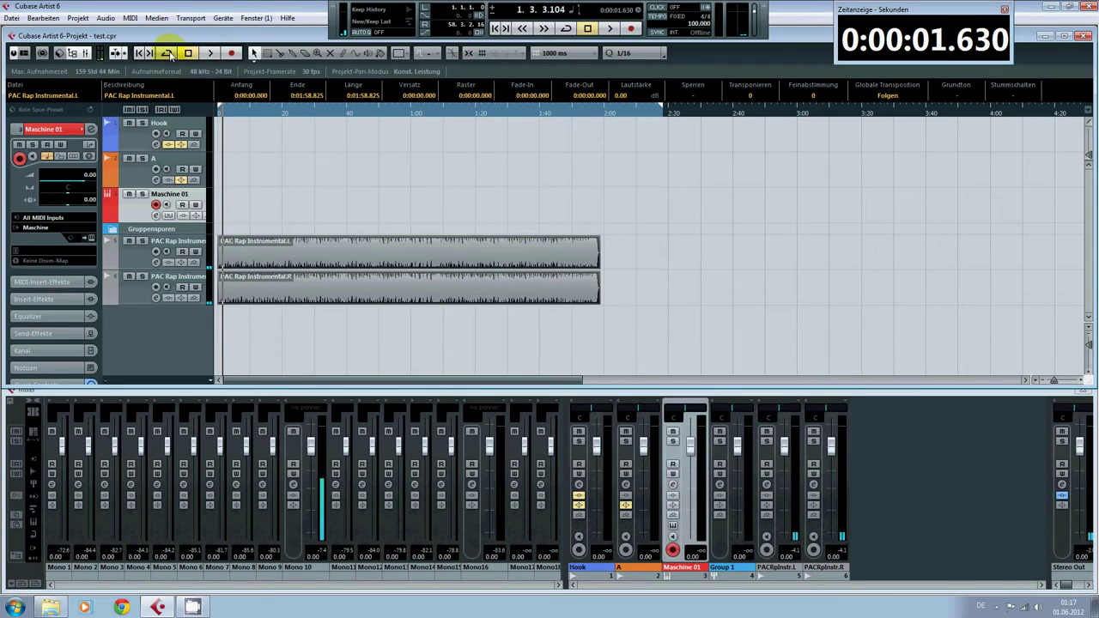
pyautogui.moveTo(238, 112); pyautogui.dragTo(174, 111)
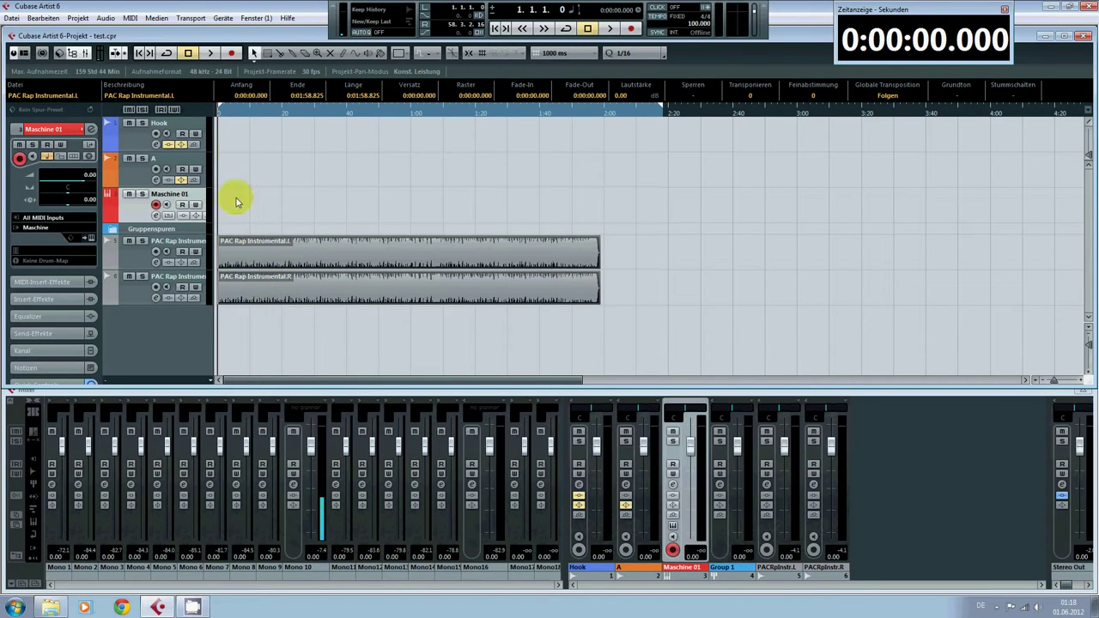
# Step: Inspect the left and right PAC Rap Instrumental tracks by selecting each in turn
pyautogui.click(137, 262)
pyautogui.click(138, 285)
pyautogui.click(137, 256)
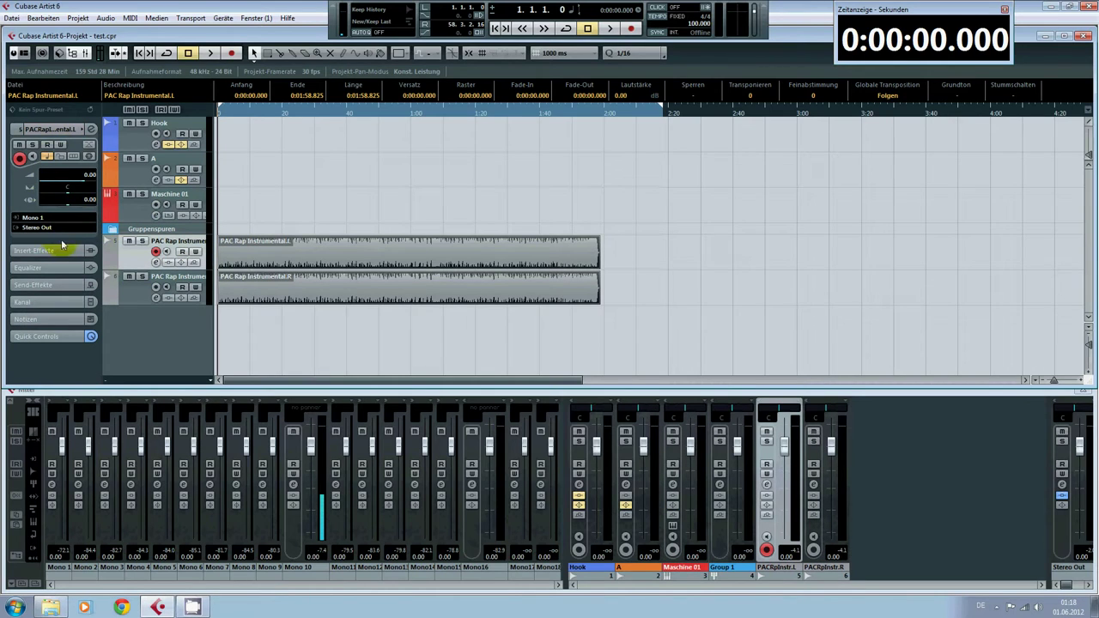
# Step: Select the Hook track, open its name for editing, keep it as Hook, and leave the track selected
pyautogui.click(147, 143)
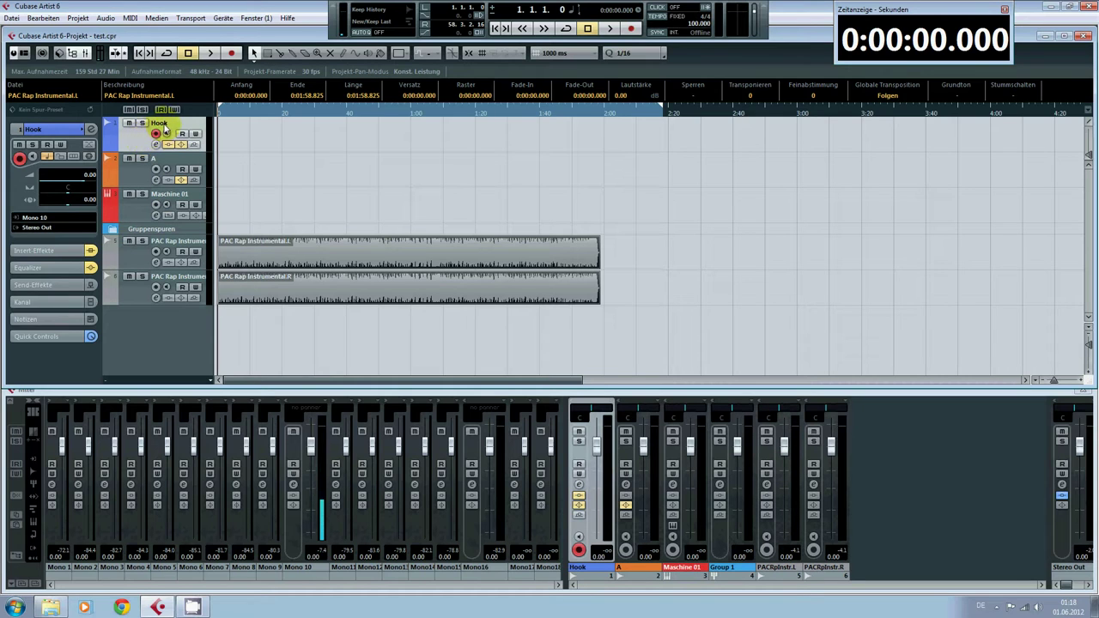
pyautogui.doubleClick(163, 125)
pyautogui.click(177, 127)
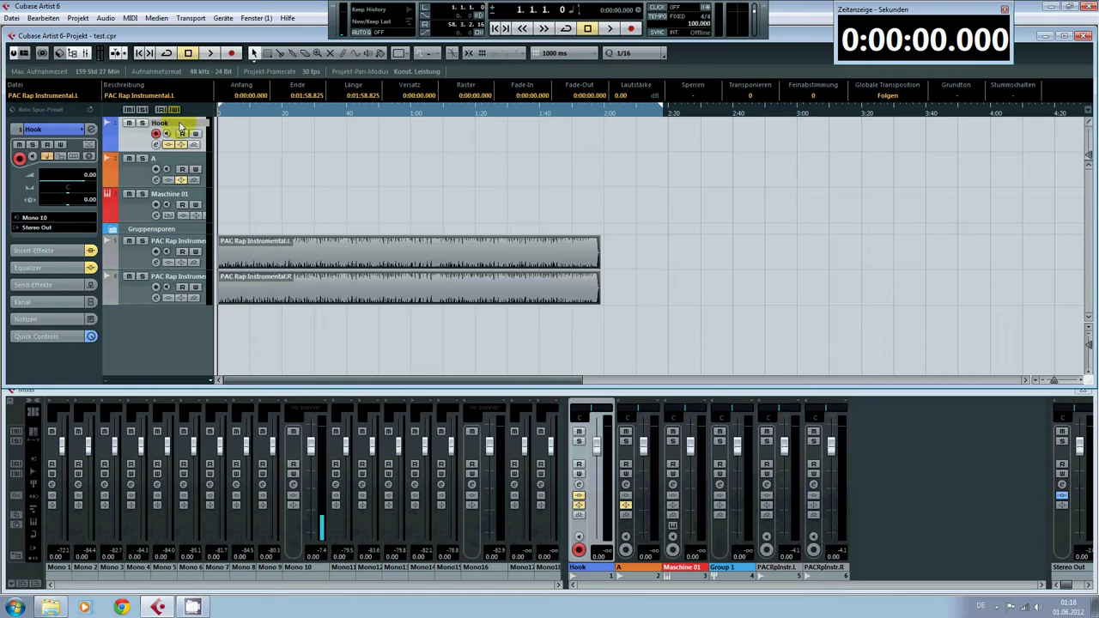
pyautogui.press('Return')
pyautogui.press('Down')
pyautogui.click(137, 141)
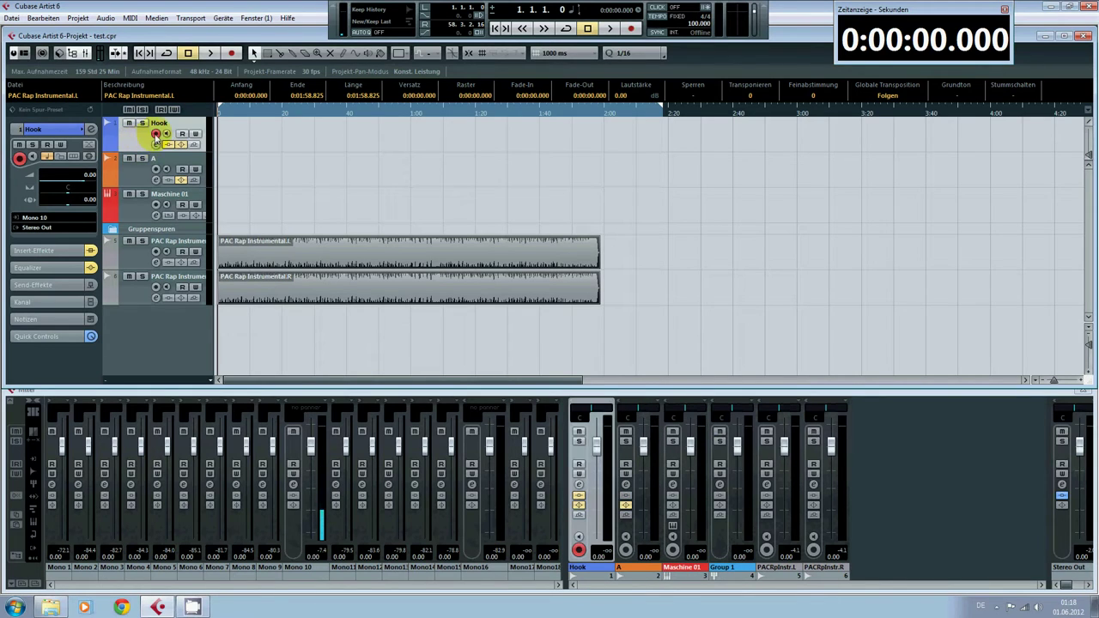
# Step: Review the available input buses for the Hook track and keep Mono 10 assigned
pyautogui.click(49, 221)
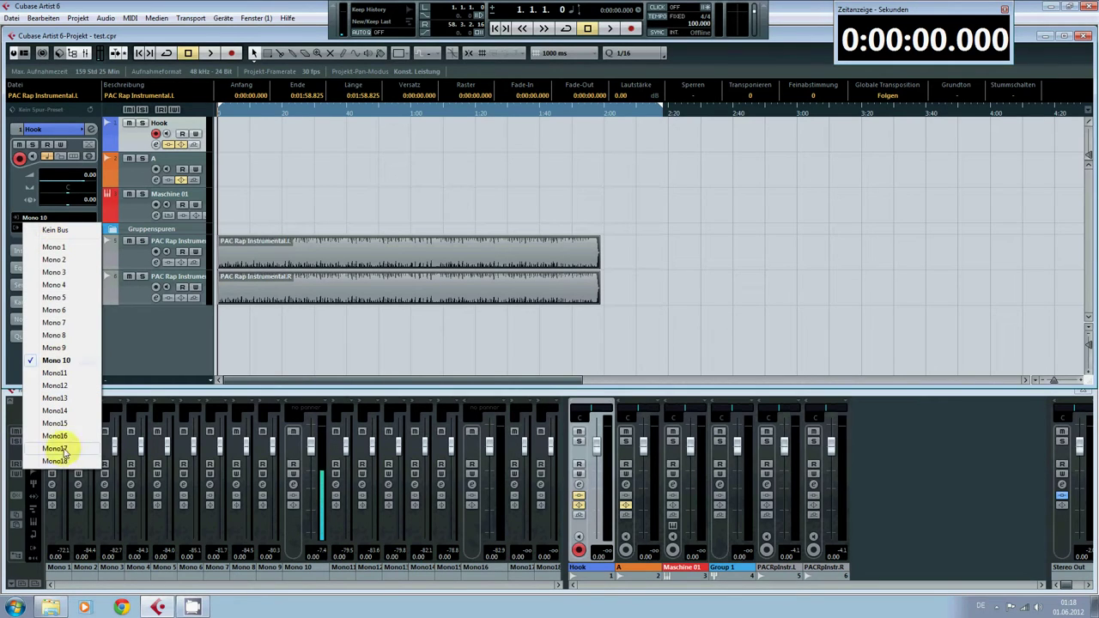
pyautogui.click(56, 360)
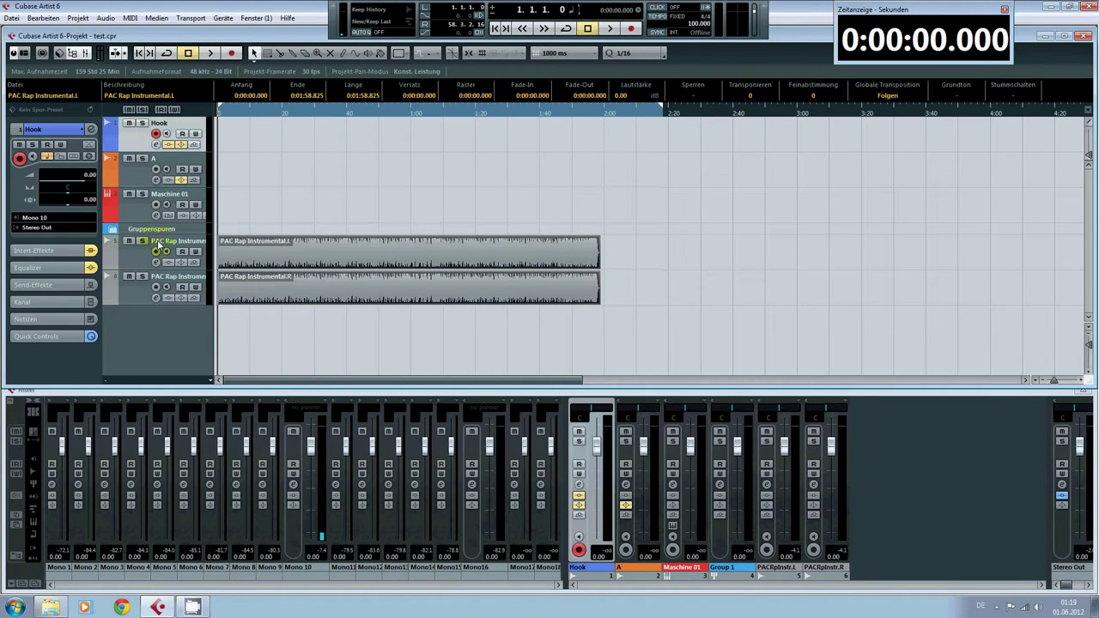
pyautogui.click(61, 218)
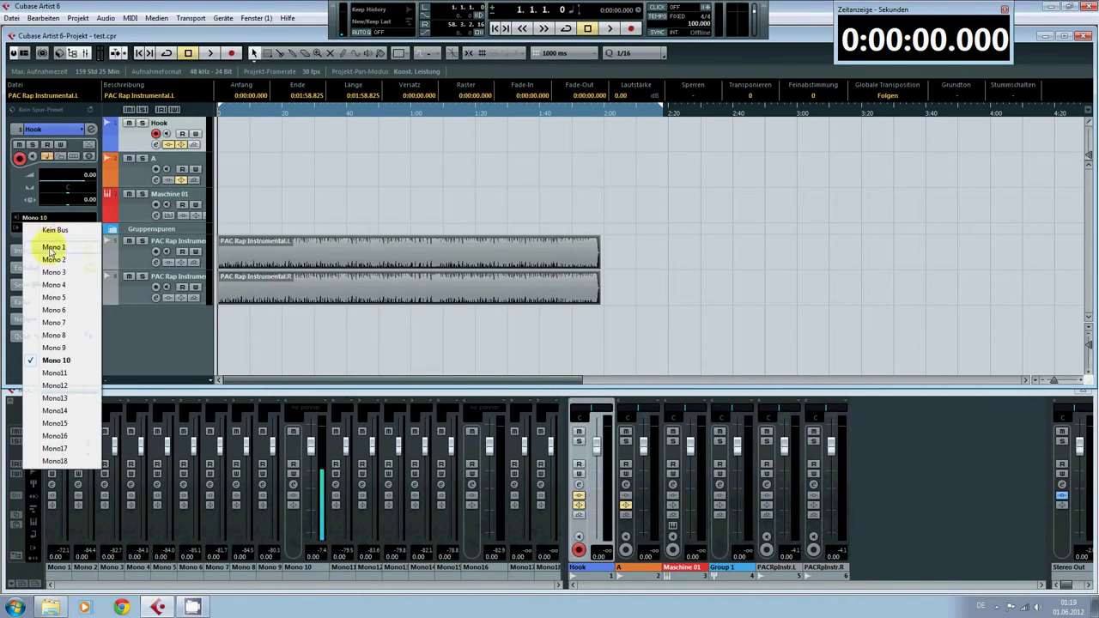
pyautogui.click(54, 361)
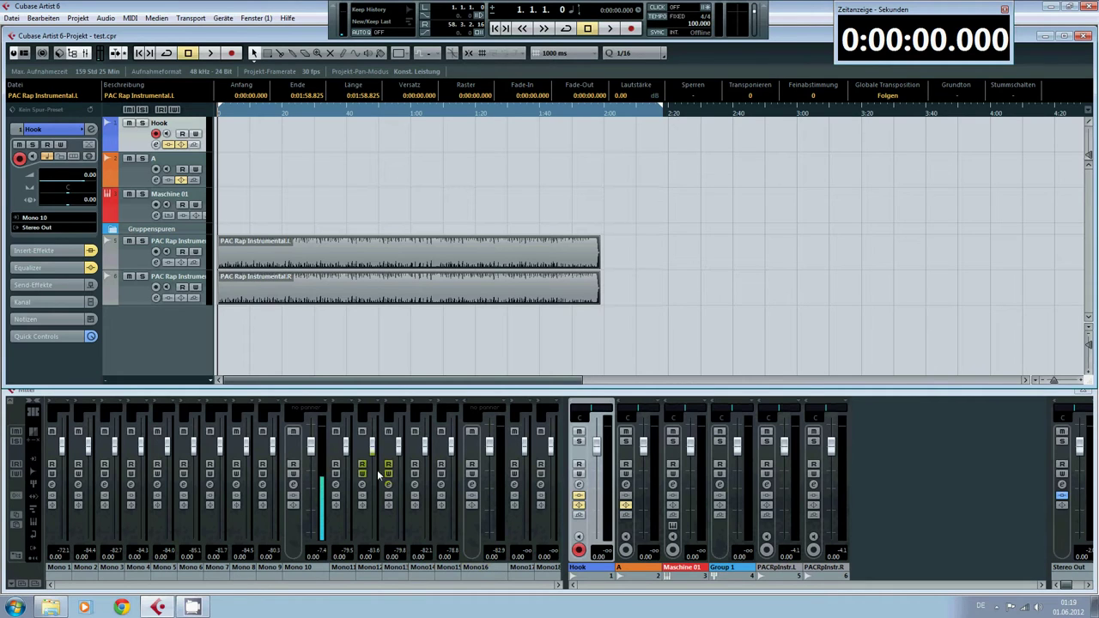
# Step: Try Mono11 as the input bus of track A and set it back to Mono 10
pyautogui.click(135, 140)
pyautogui.press('Down')
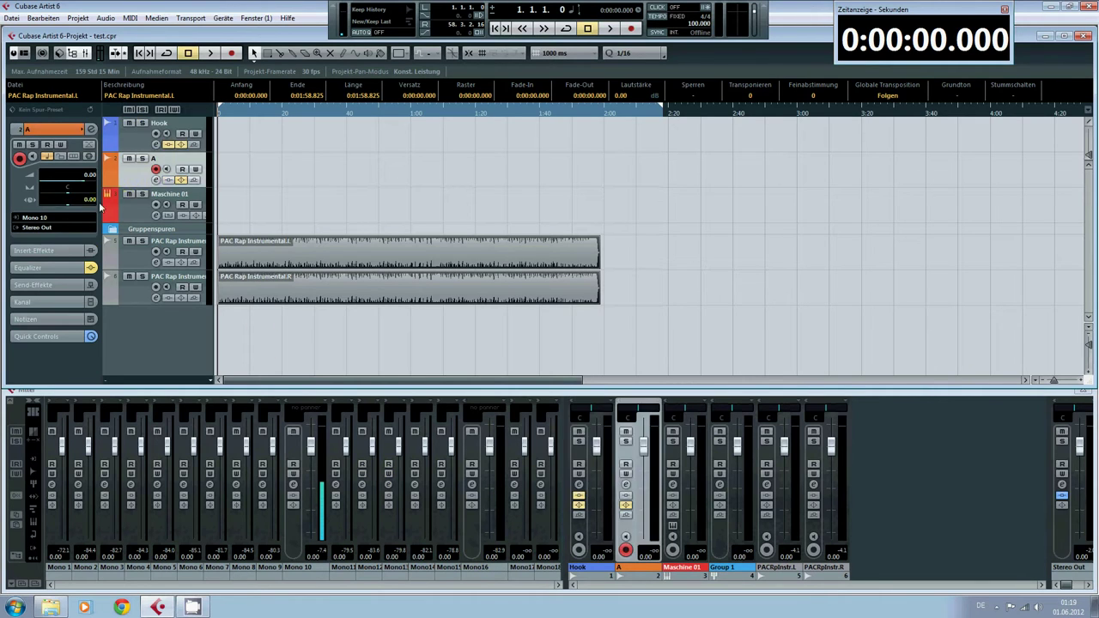
pyautogui.click(55, 222)
pyautogui.click(49, 363)
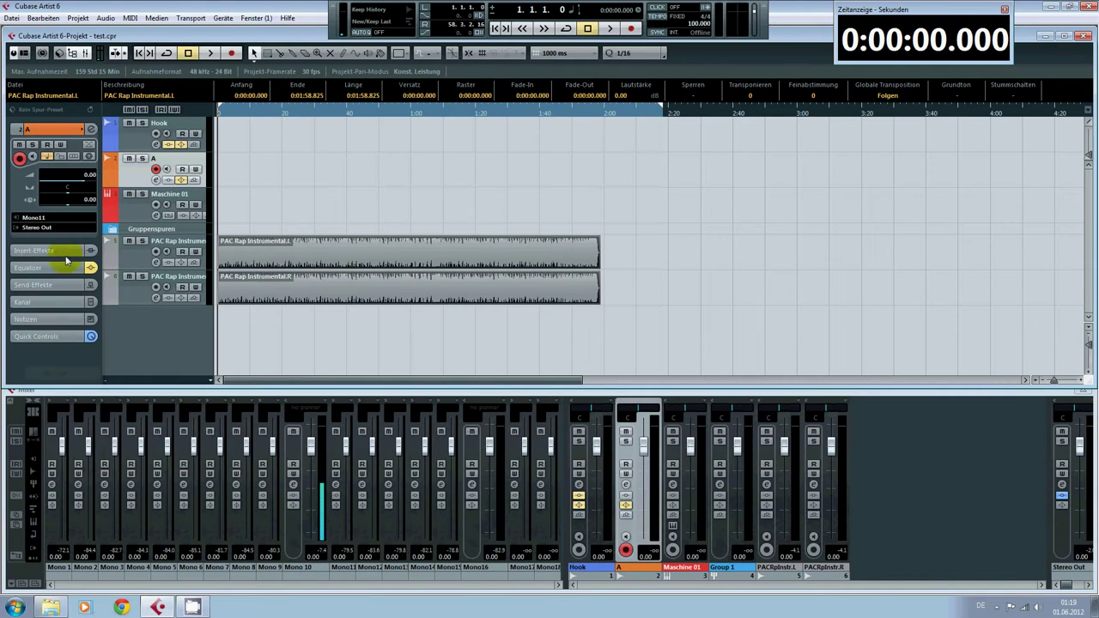
pyautogui.click(55, 222)
pyautogui.click(58, 361)
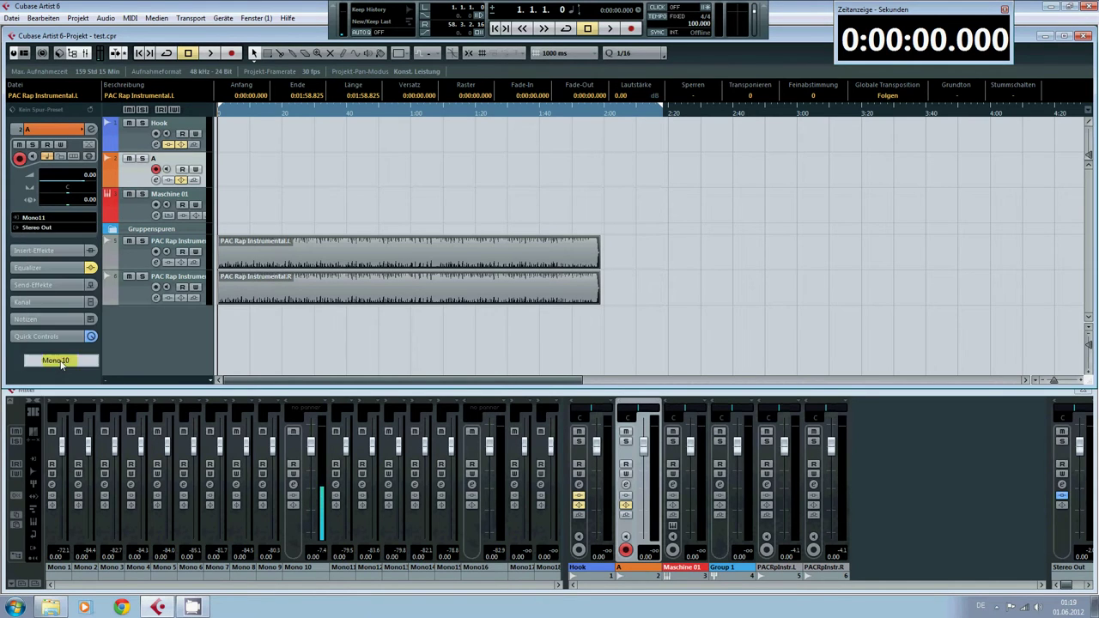
# Step: Step through the Hook, PAC Rap Instrumental and A tracks by selecting each, finishing on Hook
pyautogui.click(135, 144)
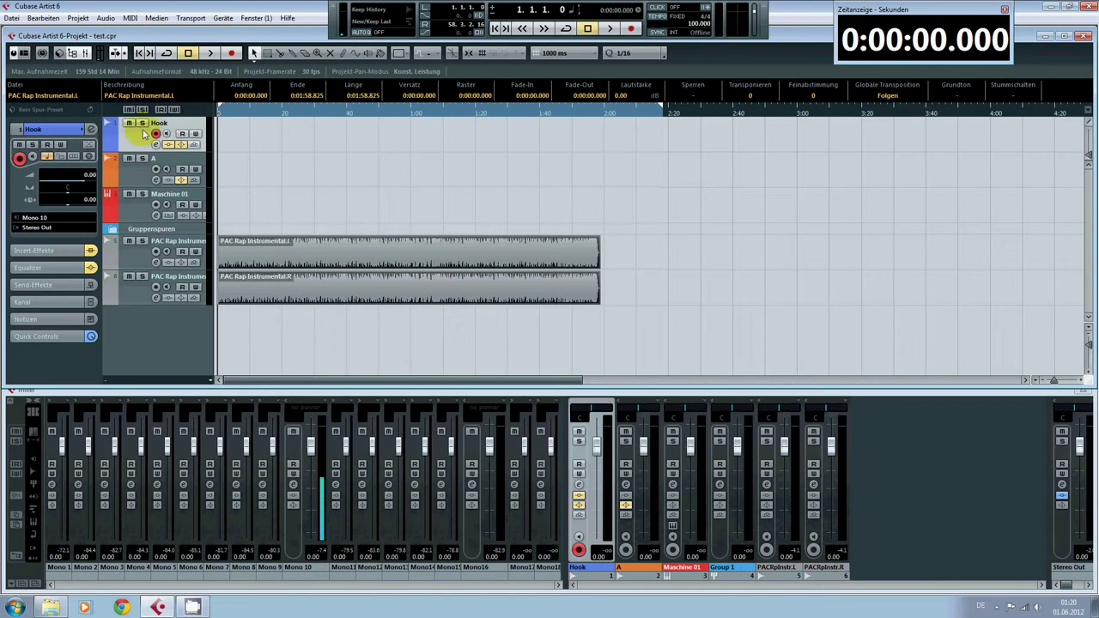
pyautogui.click(137, 293)
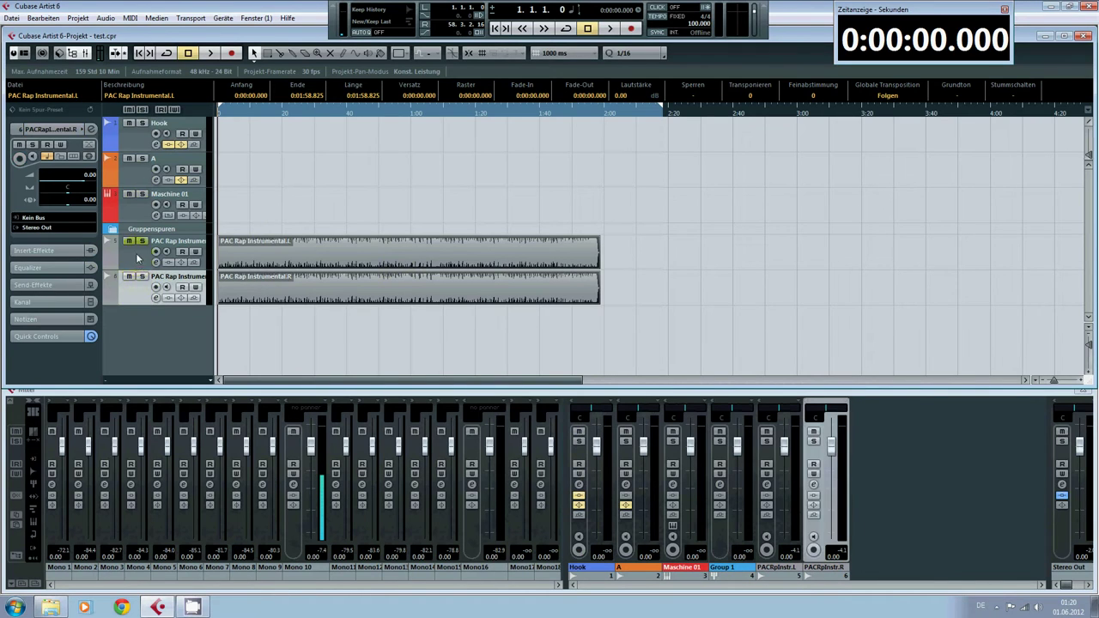
pyautogui.click(139, 257)
pyautogui.click(134, 172)
pyautogui.click(136, 137)
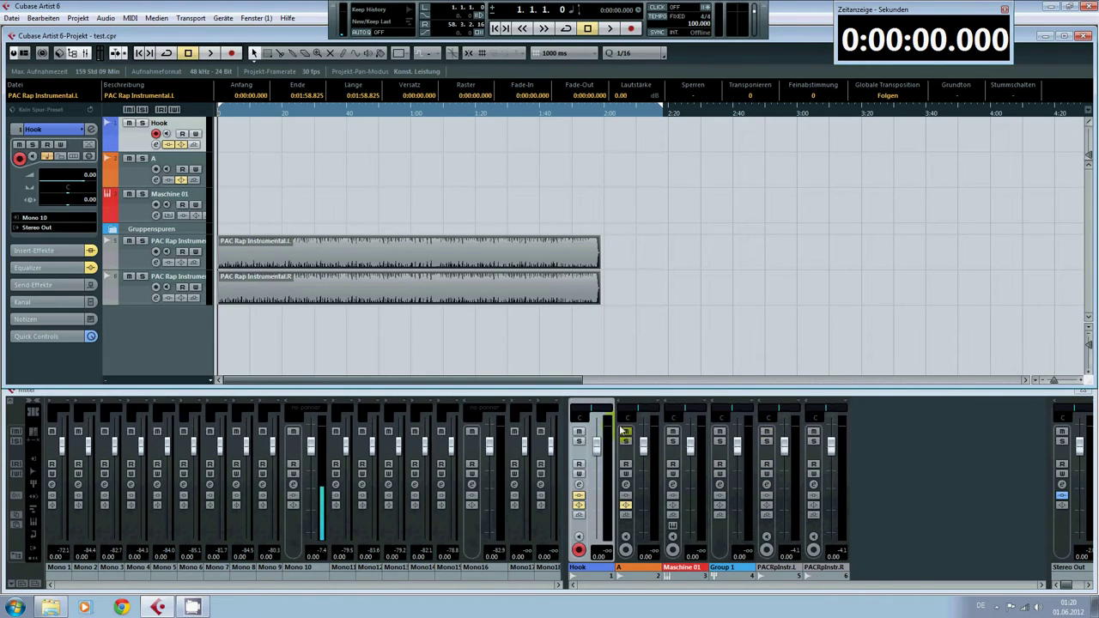
# Step: Pan the PAC Rap Instrumental.L channel fully left and the .R channel fully right, and start playback
pyautogui.click(779, 413)
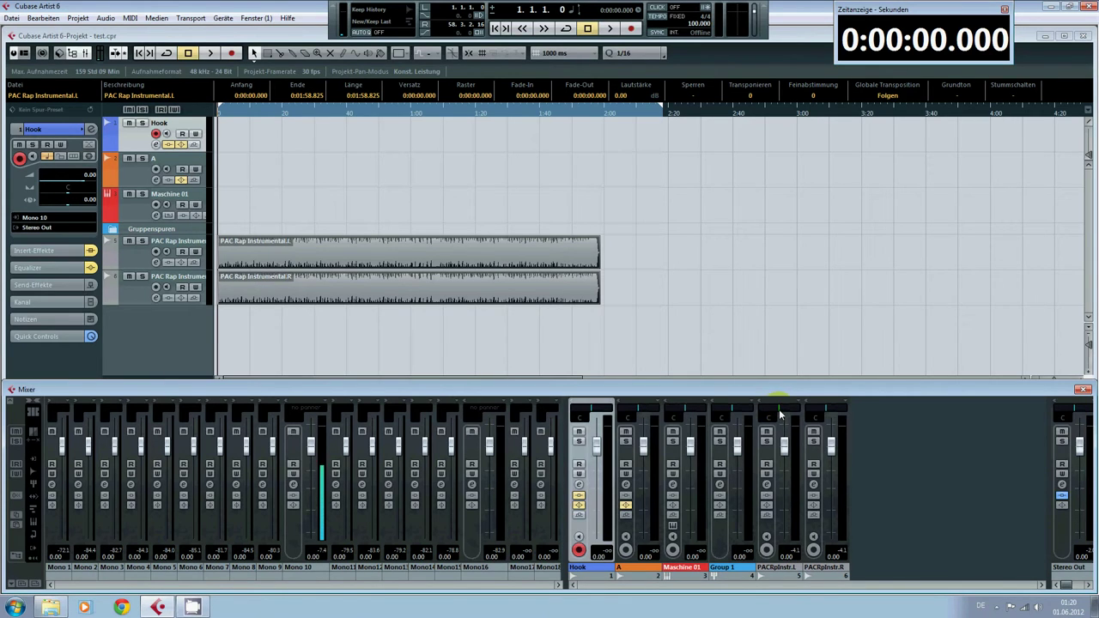
pyautogui.moveTo(779, 415); pyautogui.dragTo(774, 416)
pyautogui.moveTo(824, 415); pyautogui.dragTo(855, 415)
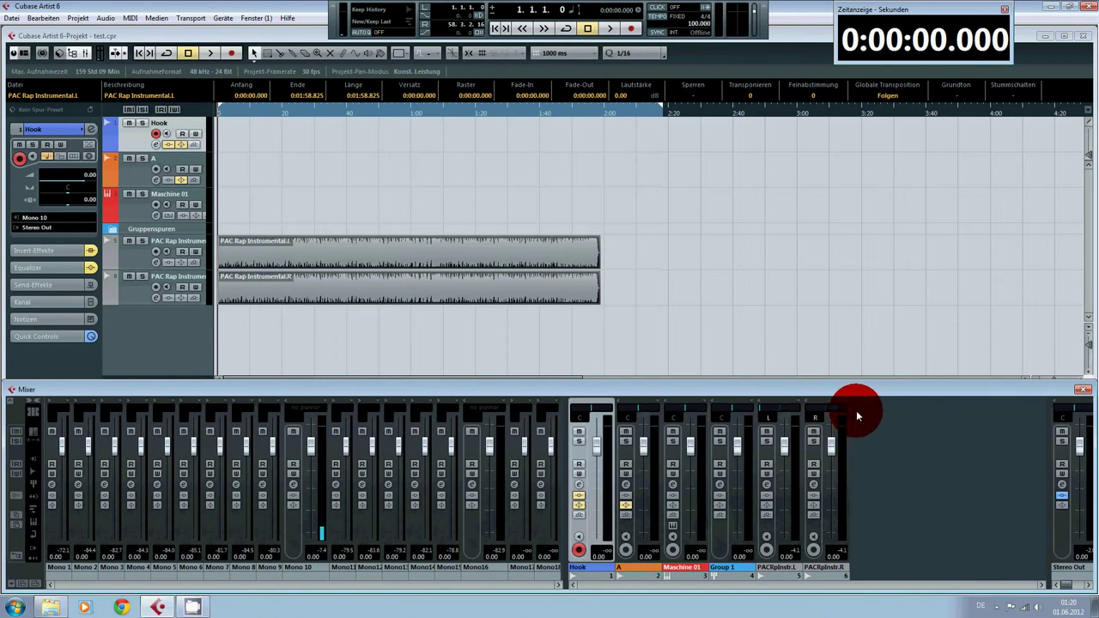
pyautogui.press('space')
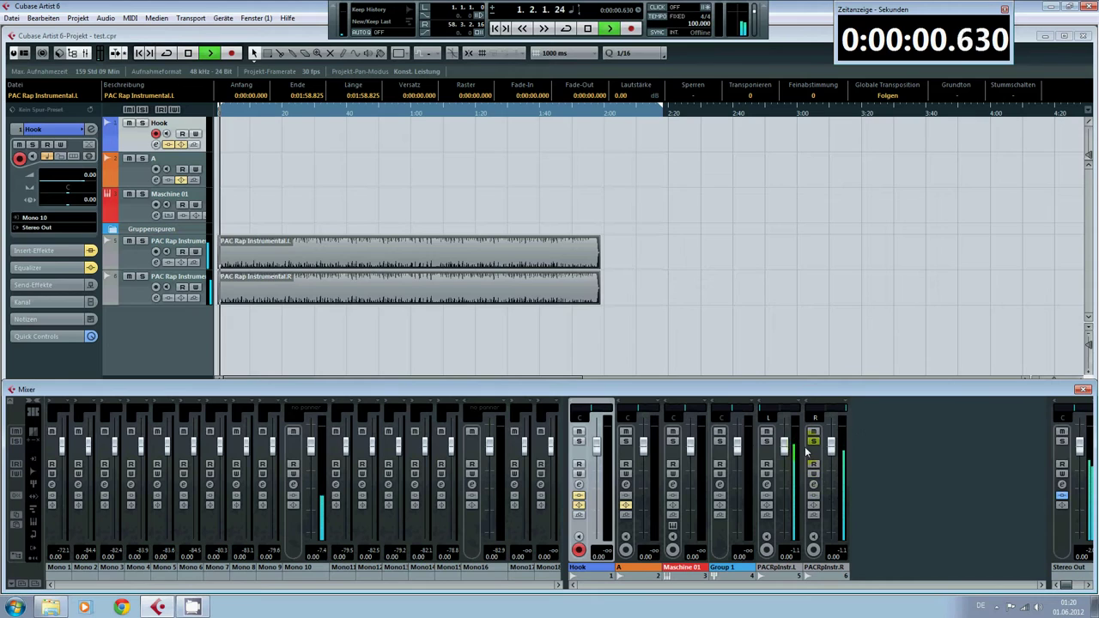
# Step: Move the pan of both instrumental channels to the centre during playback to compare the stereo image
pyautogui.moveTo(845, 410); pyautogui.dragTo(826, 411)
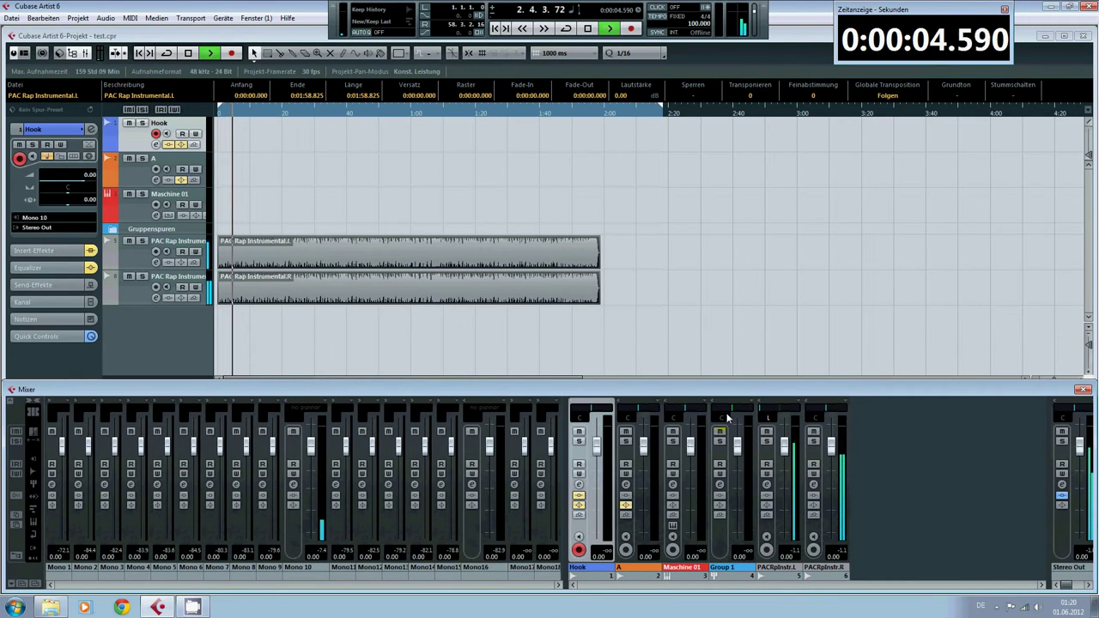
pyautogui.moveTo(759, 409); pyautogui.dragTo(778, 410)
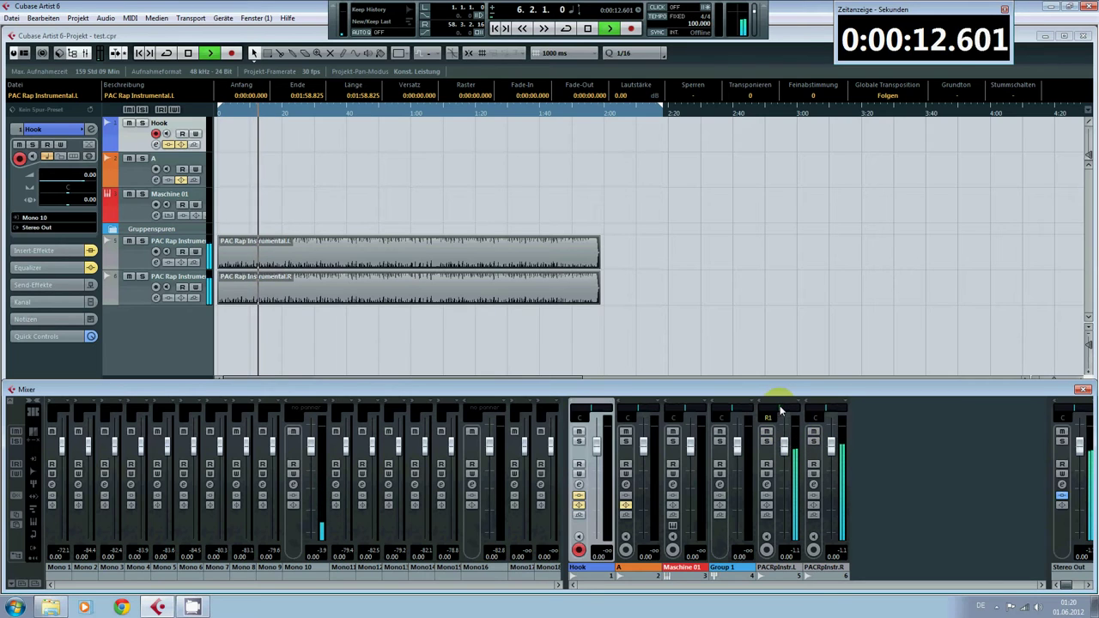
pyautogui.moveTo(781, 410); pyautogui.dragTo(781, 412)
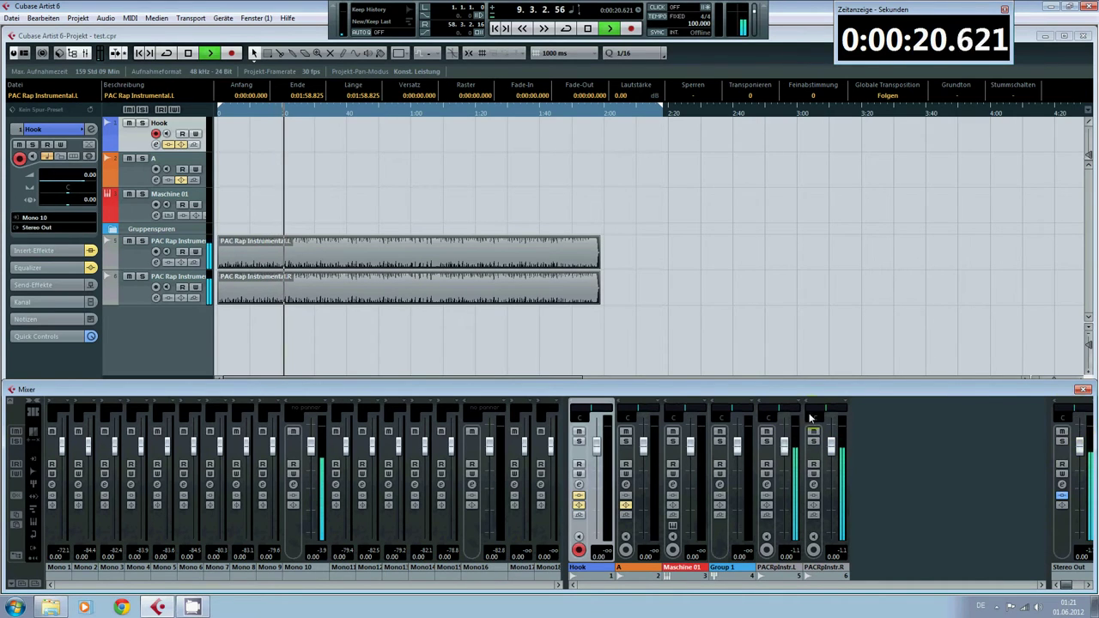
# Step: Pan the left instrumental channel fully left and the right one fully right again, and stop playback
pyautogui.click(770, 415)
pyautogui.moveTo(770, 416); pyautogui.dragTo(757, 414)
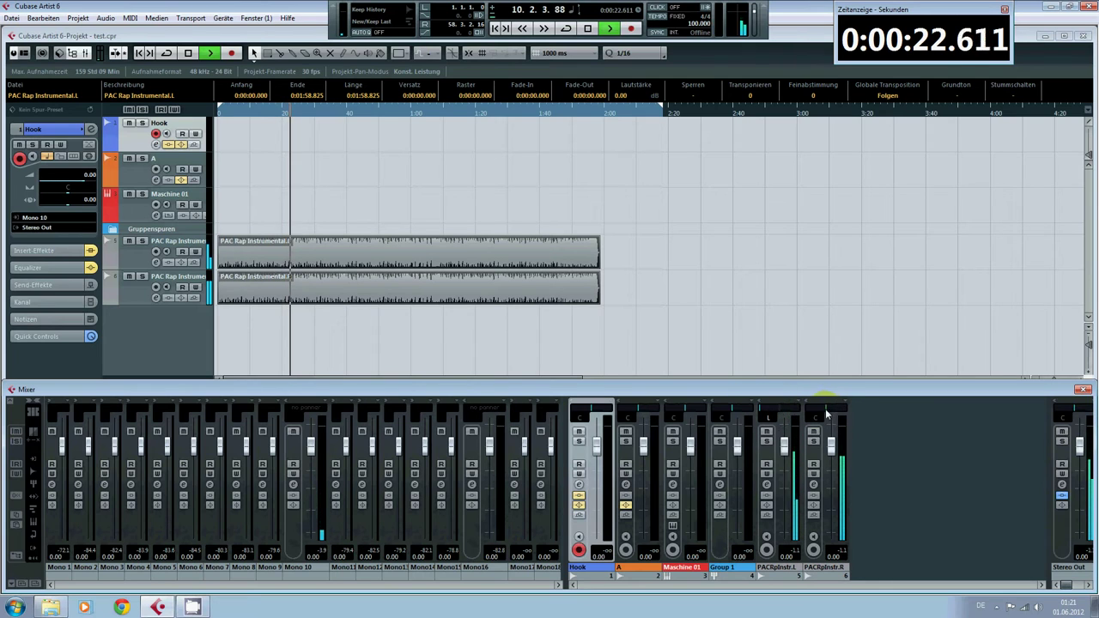
pyautogui.moveTo(827, 410); pyautogui.dragTo(846, 409)
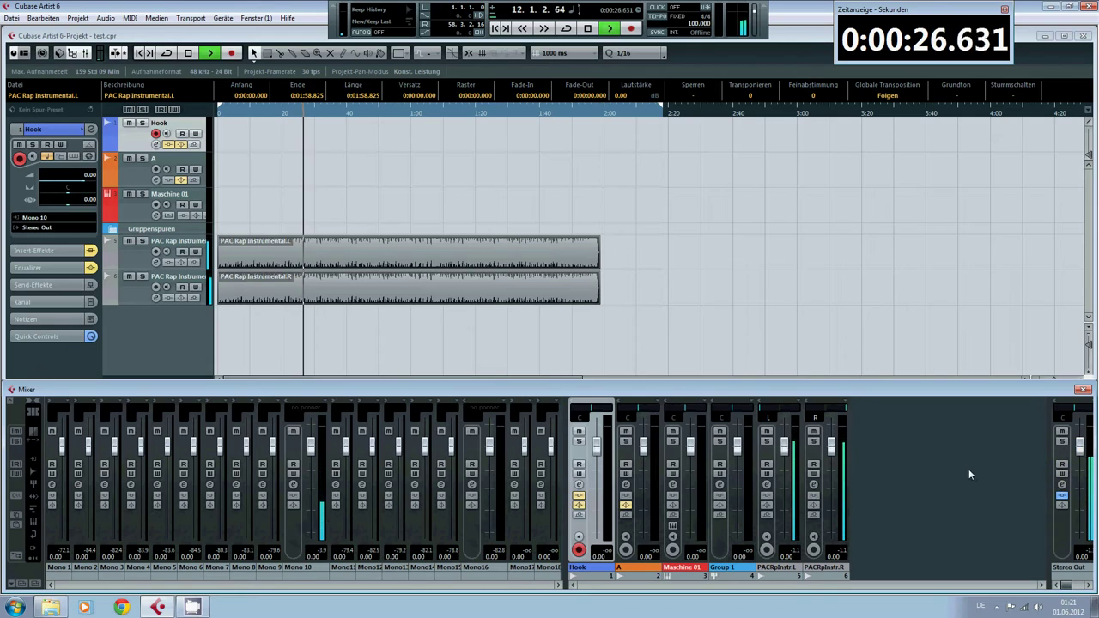
pyautogui.press('space')
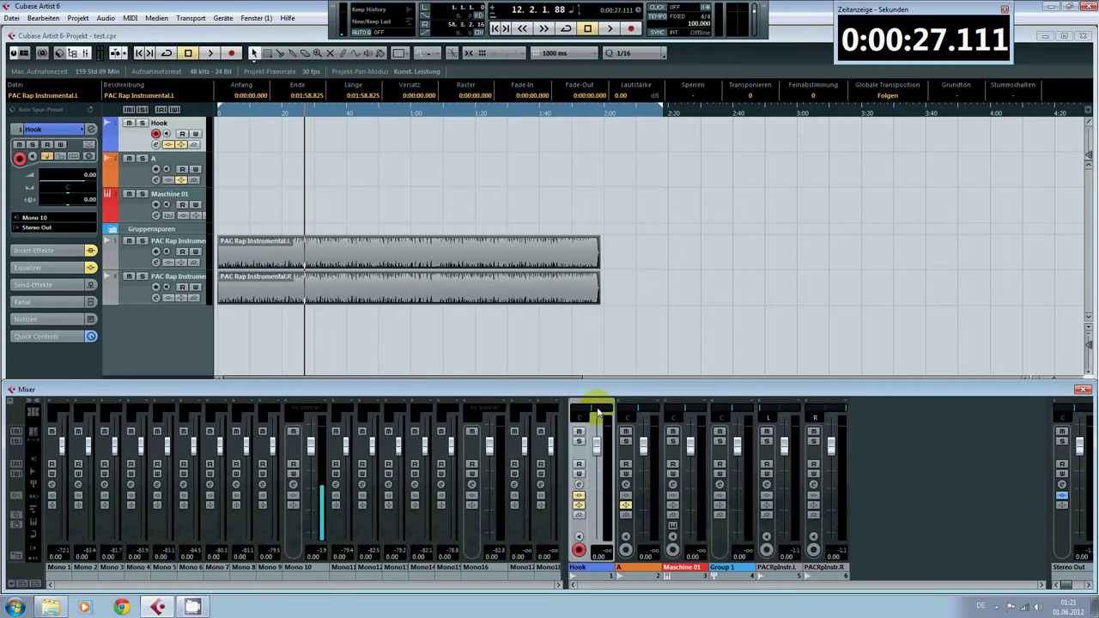
# Step: Keep the Hook channel panned to the centre and return the playback cursor to the project start
pyautogui.moveTo(590, 412); pyautogui.dragTo(591, 417)
pyautogui.click(242, 114)
pyautogui.click(220, 114)
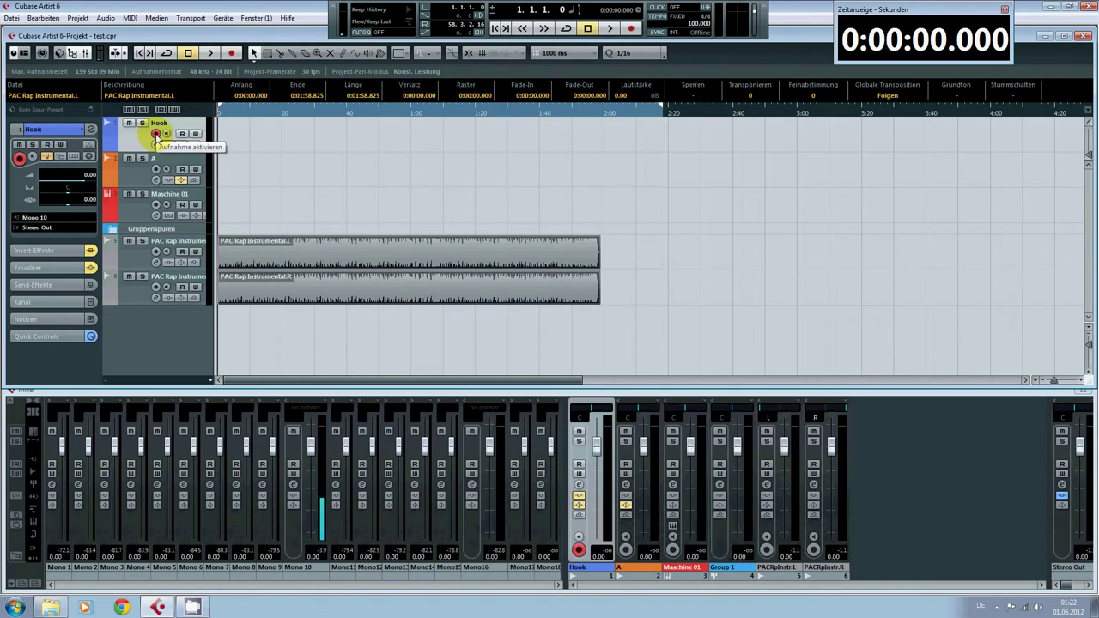
# Step: Leave only the Hook track record-enabled and record a test take of about 6.6 seconds from the project start
pyautogui.click(155, 134)
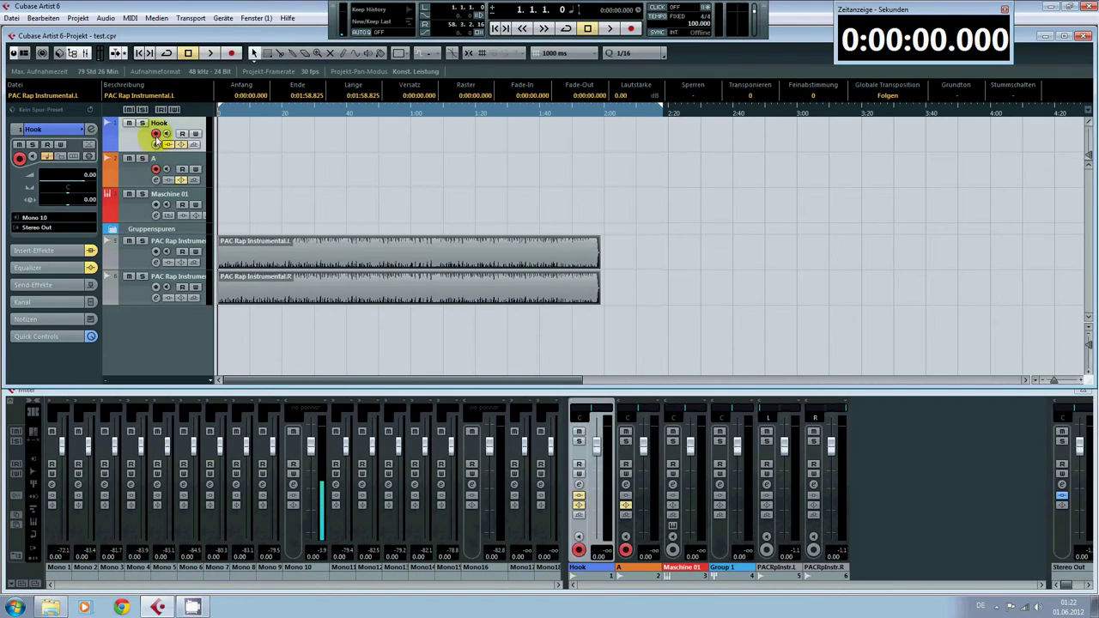
pyautogui.click(156, 169)
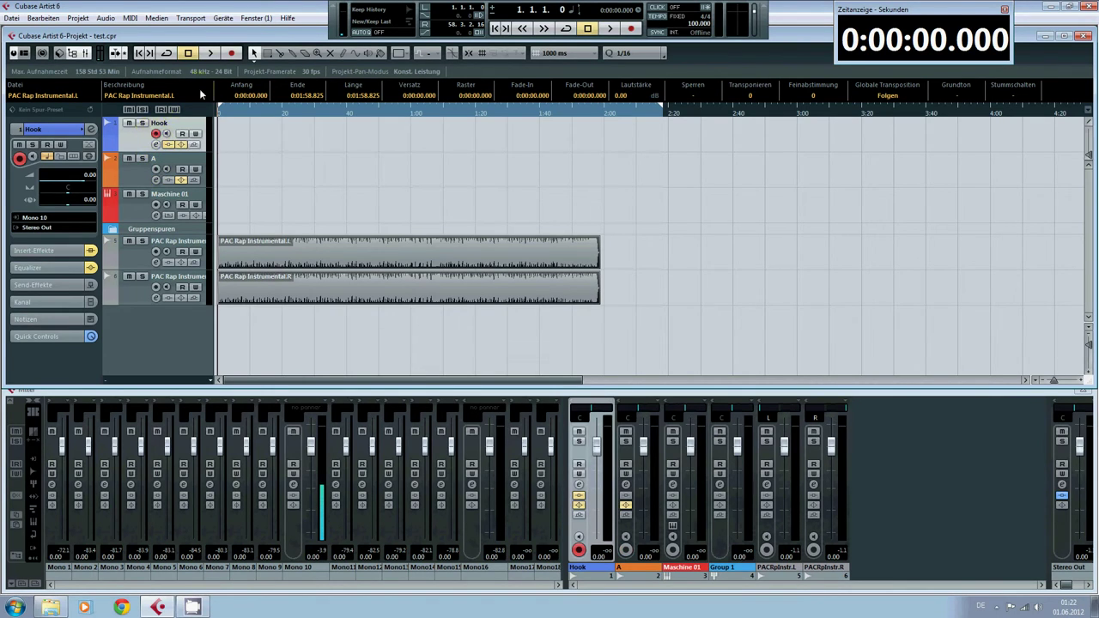
pyautogui.click(231, 53)
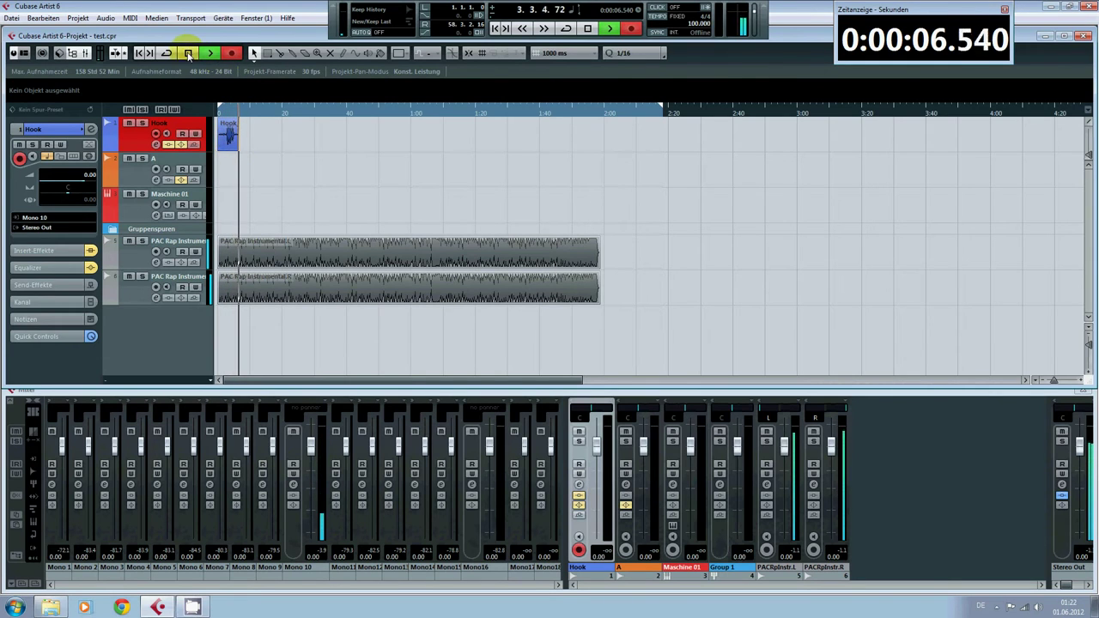
pyautogui.press('space')
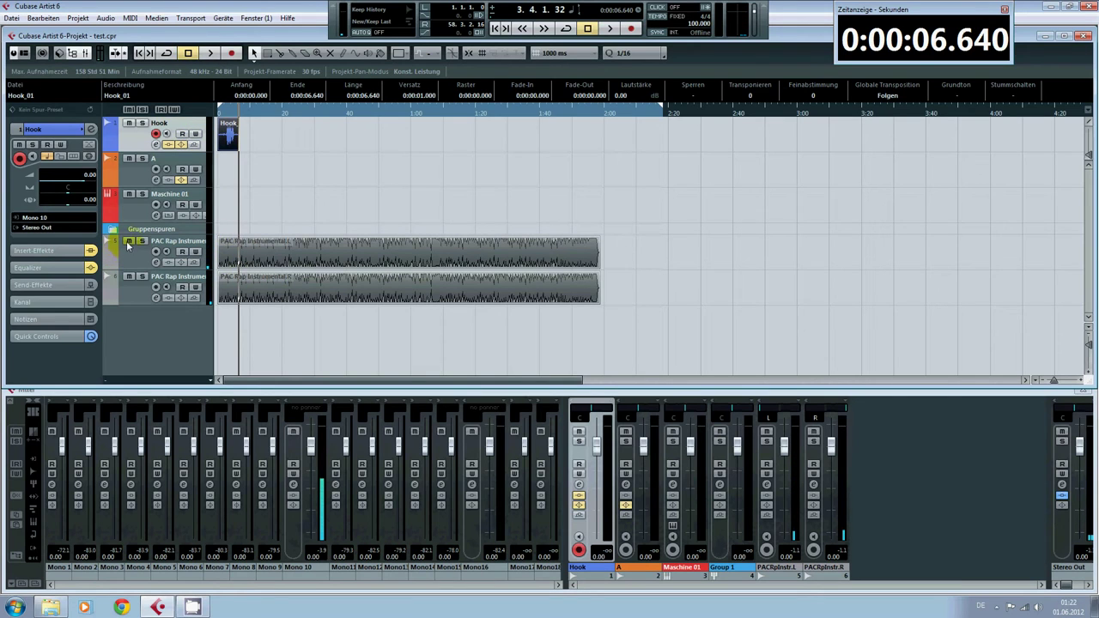
# Step: Mute both PAC Rap Instrumental tracks and delete the test take from the Hook track
pyautogui.click(129, 242)
pyautogui.click(246, 169)
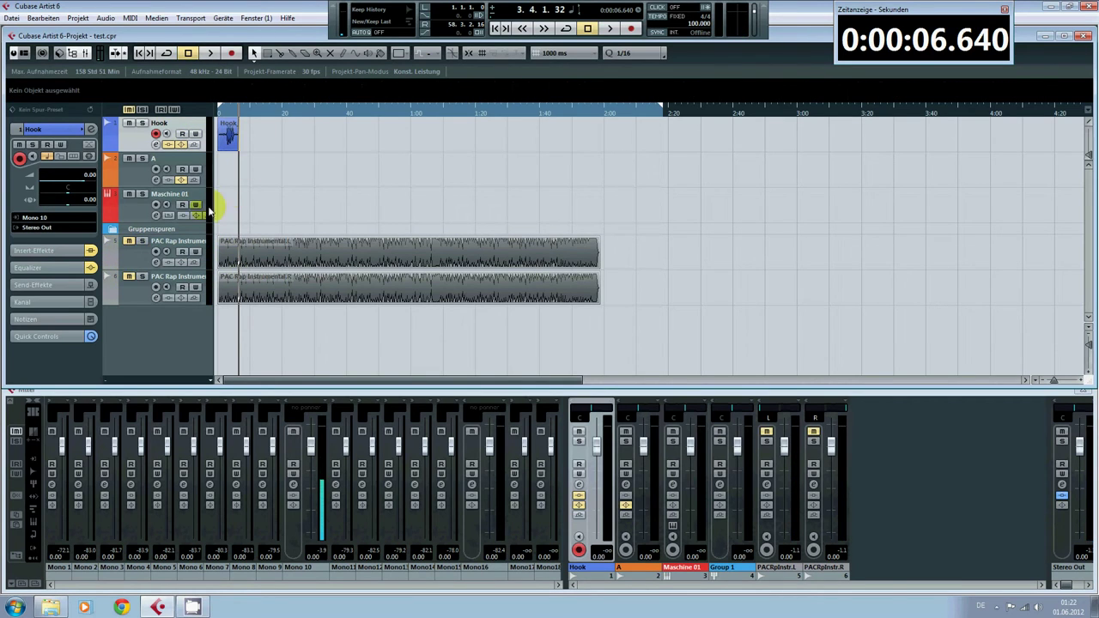
pyautogui.click(225, 142)
pyautogui.press('Delete')
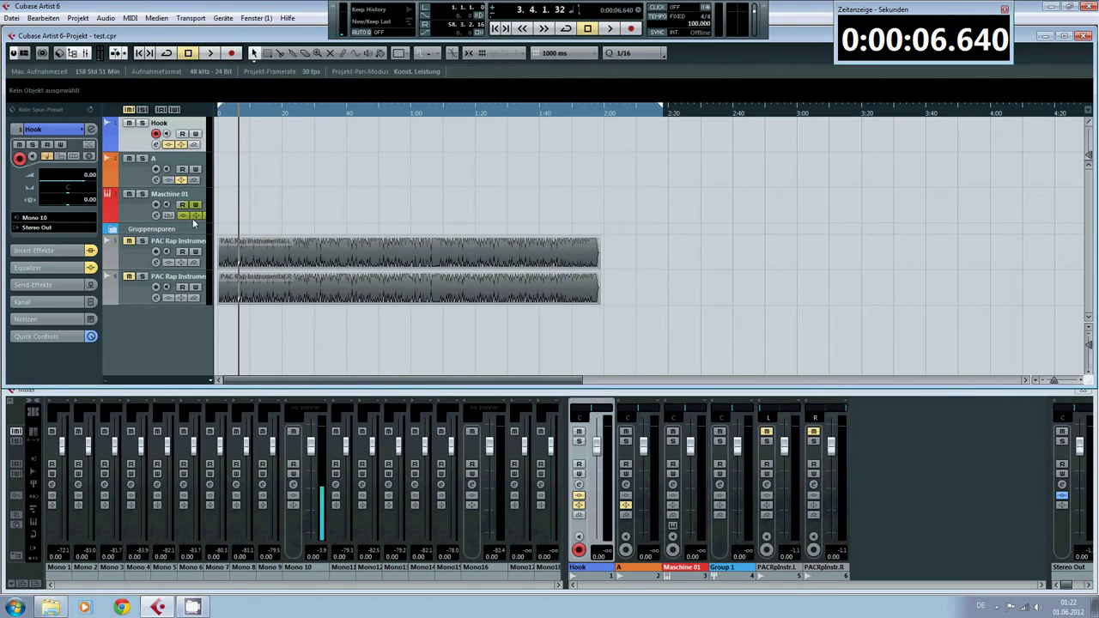
# Step: Test solo on the left instrumental track and brief playback of the muted instrumental, finishing at the project start
pyautogui.click(142, 242)
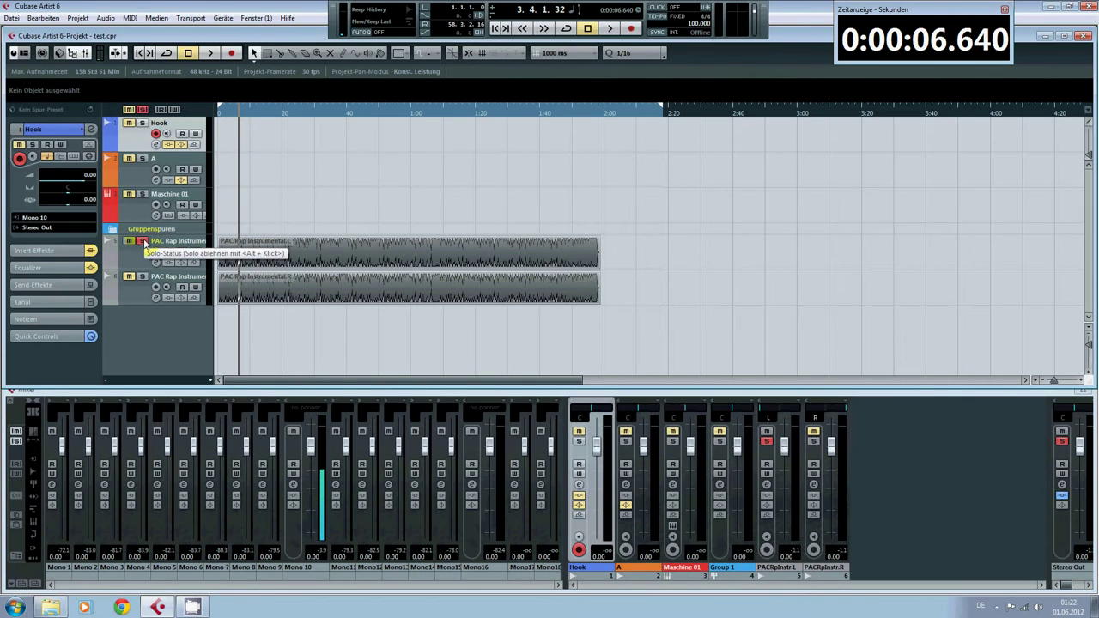
pyautogui.click(142, 242)
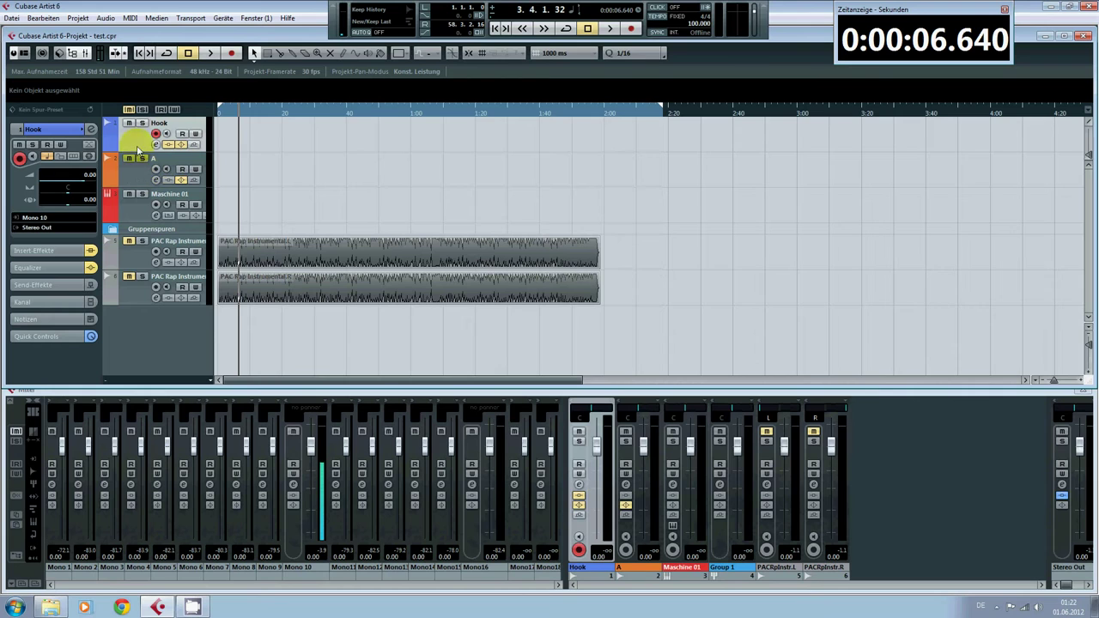
pyautogui.click(216, 112)
pyautogui.press('space')
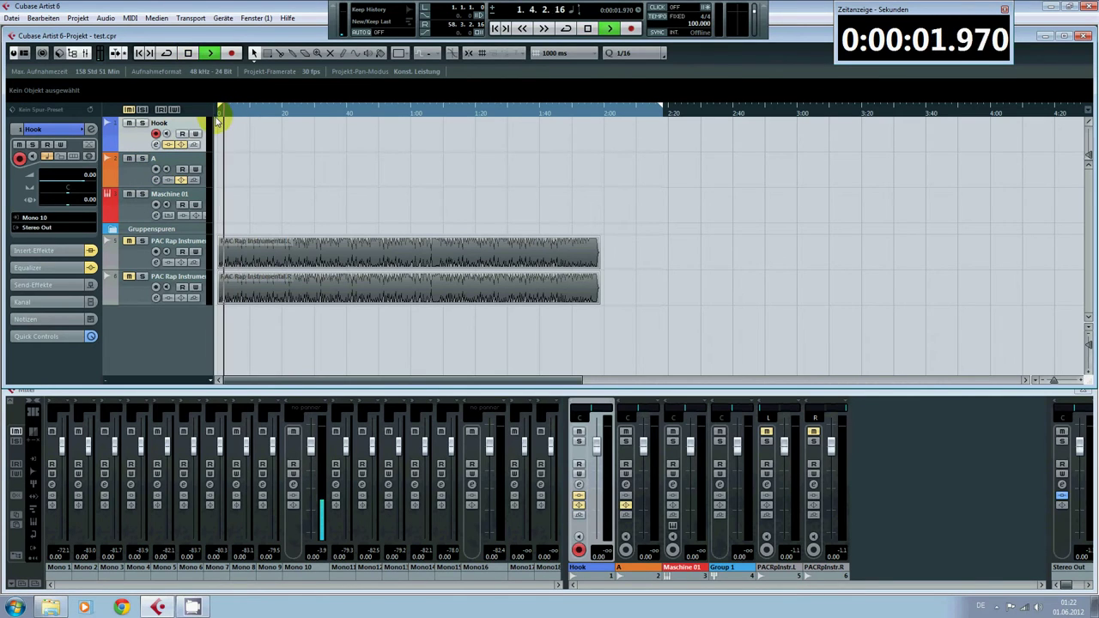
pyautogui.press('space')
pyautogui.click(214, 114)
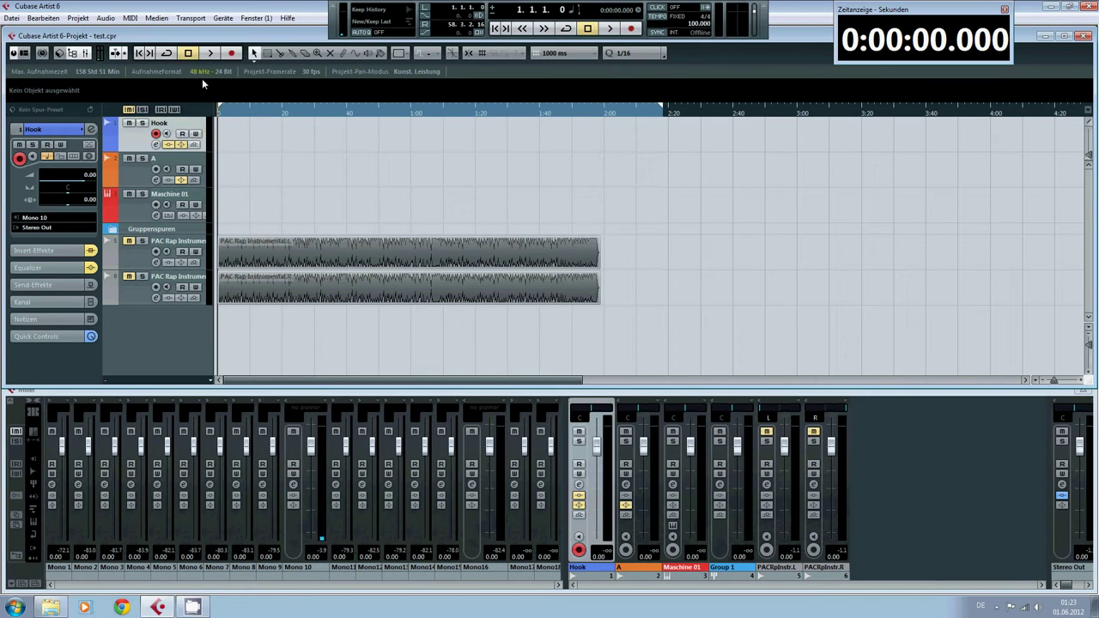
# Step: Record a vocal test take of about 28.6 seconds on the Hook track from the project start
pyautogui.click(230, 53)
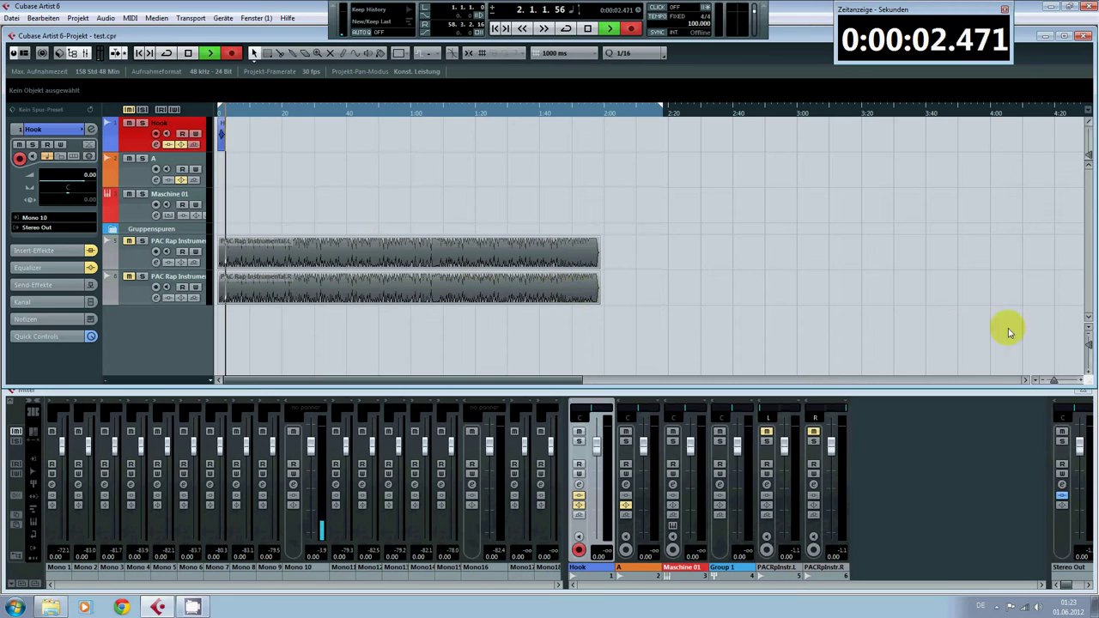
pyautogui.click(1087, 374)
pyautogui.click(1087, 374)
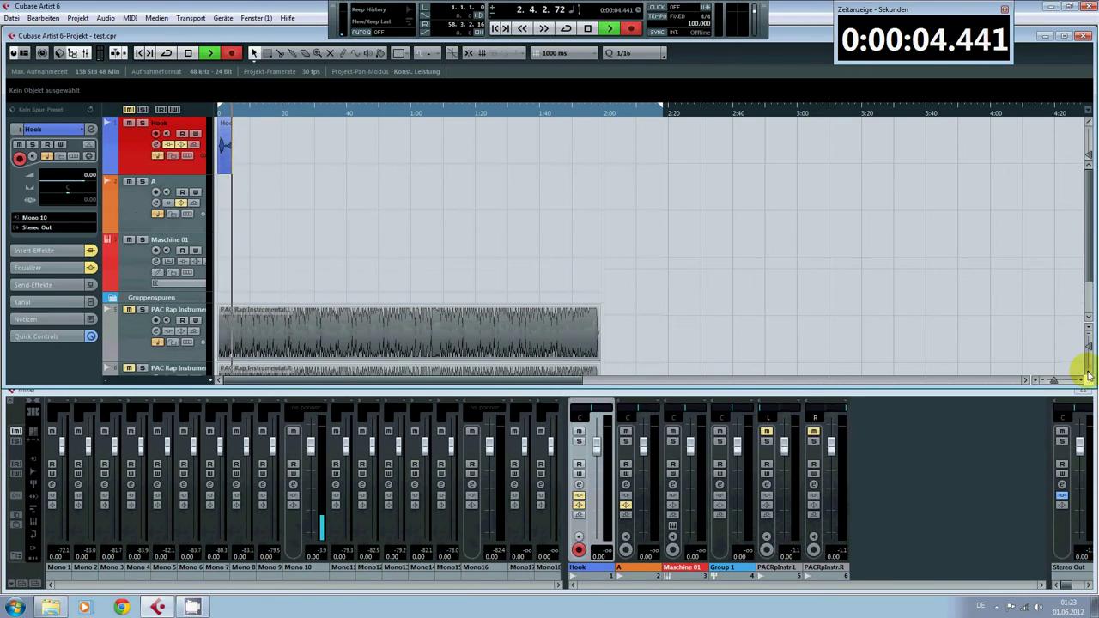
pyautogui.click(1087, 345)
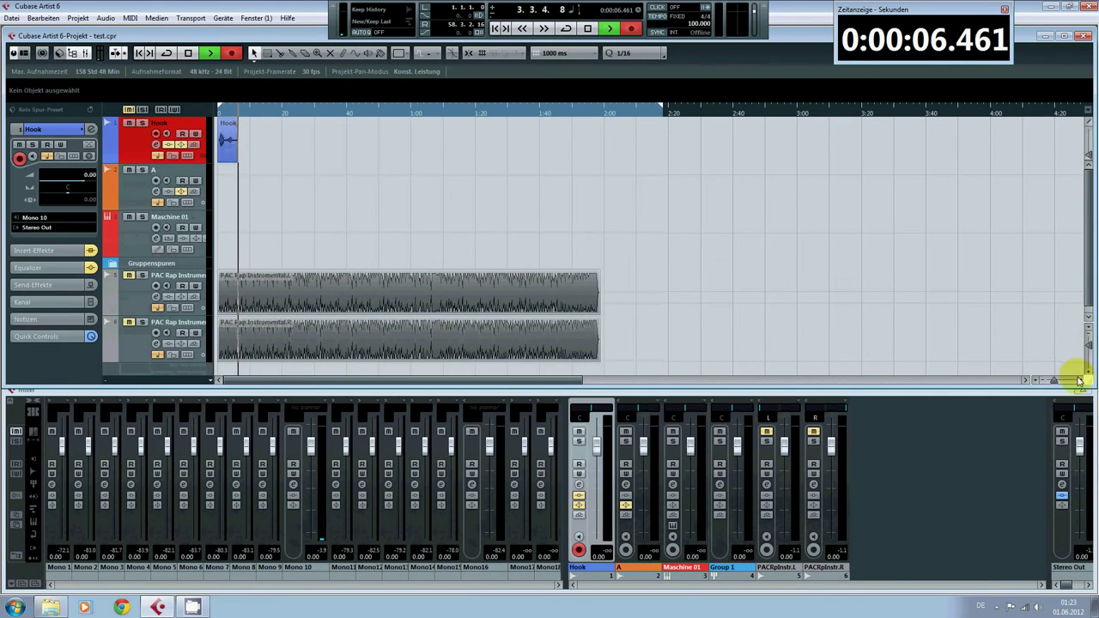
pyautogui.click(1080, 380)
pyautogui.click(1080, 380)
pyautogui.click(1080, 380)
pyautogui.click(1081, 381)
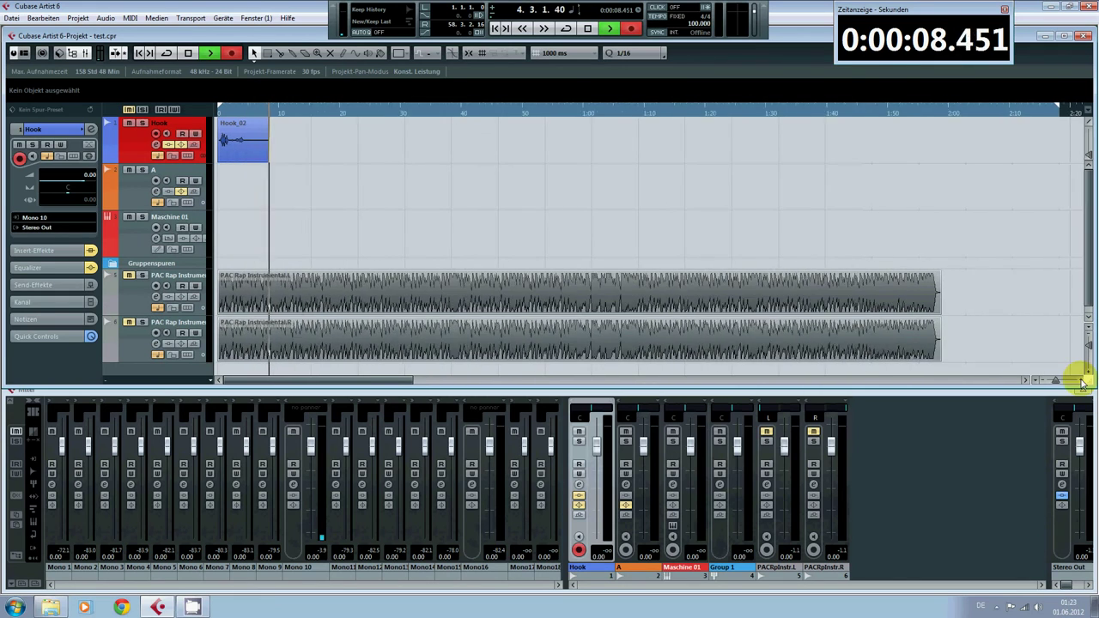
pyautogui.click(1080, 381)
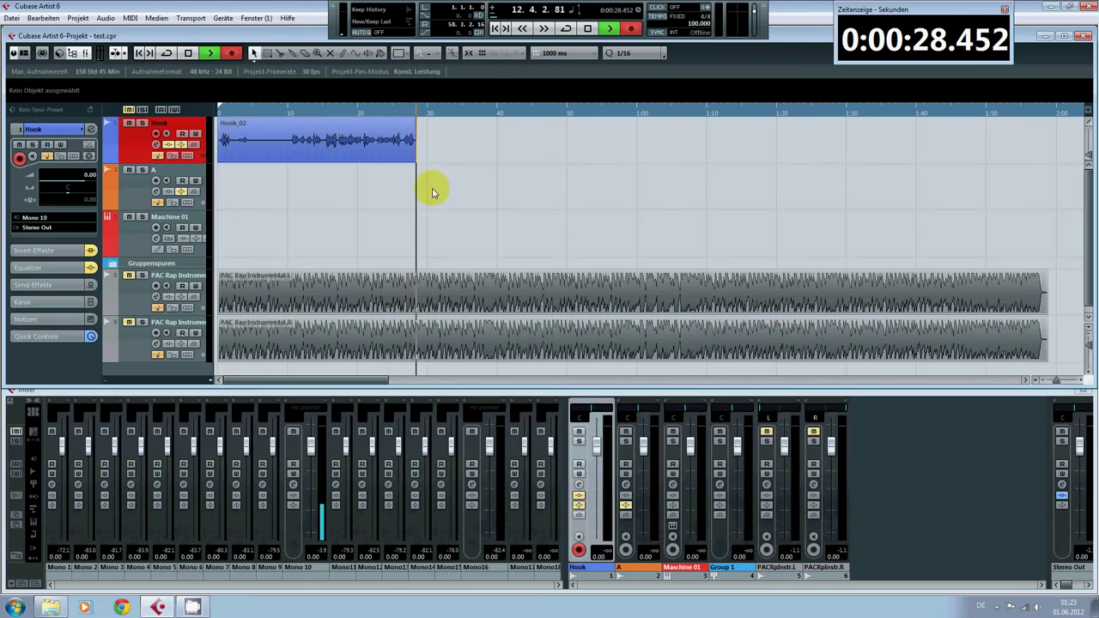
pyautogui.press('space')
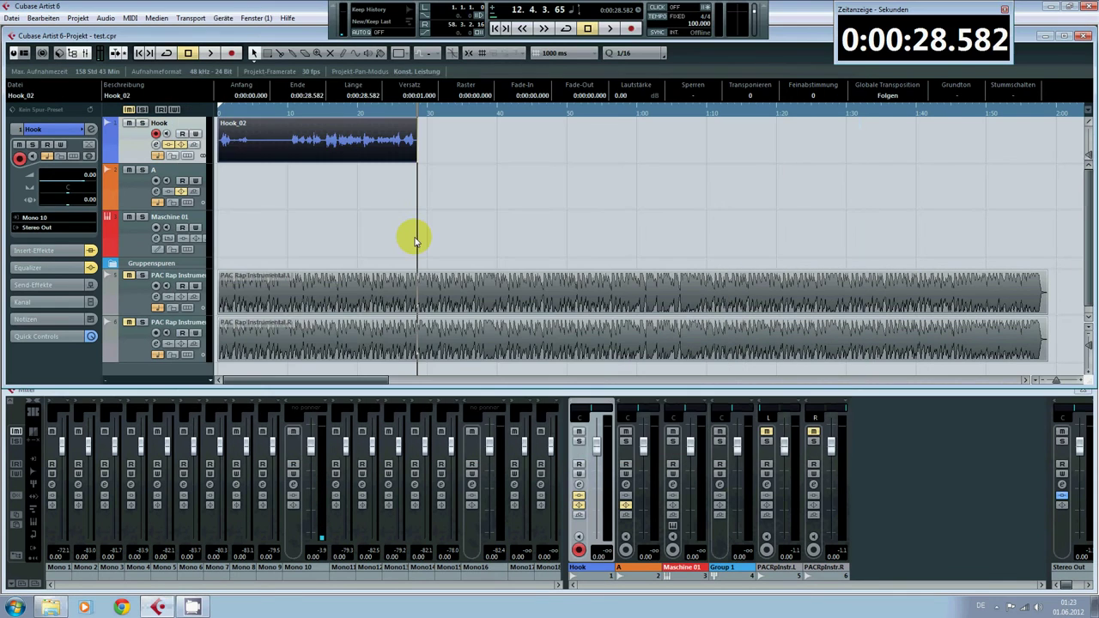
# Step: Switch to the desktop to examine channel 10 on the audio interface diagram, and return to Cubase
pyautogui.press('super+d')
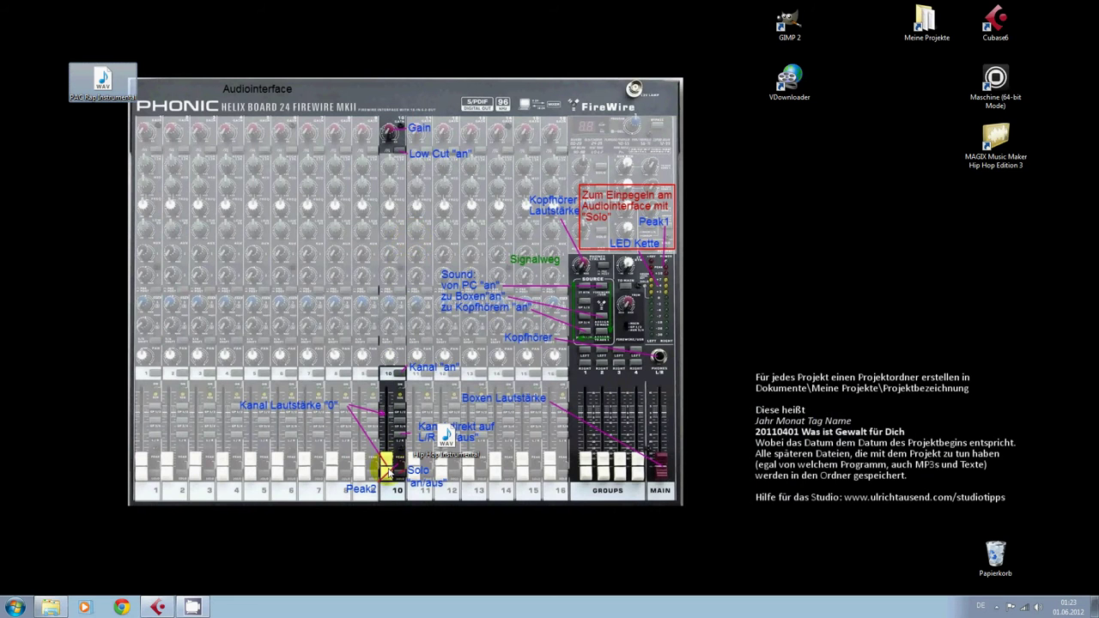
pyautogui.click(388, 418)
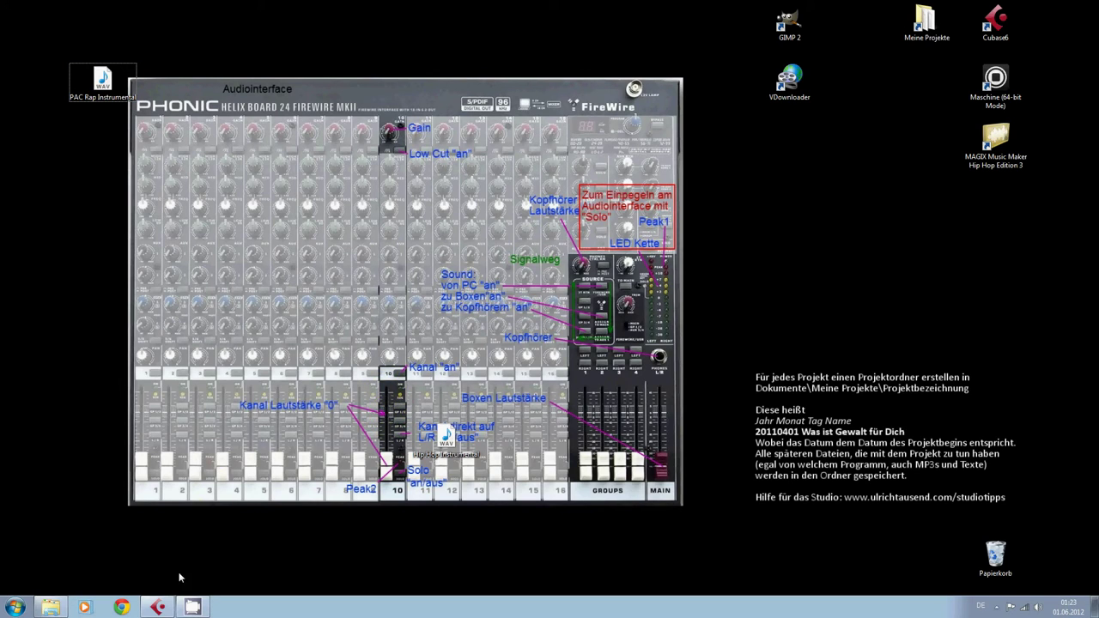
pyautogui.moveTo(162, 608)
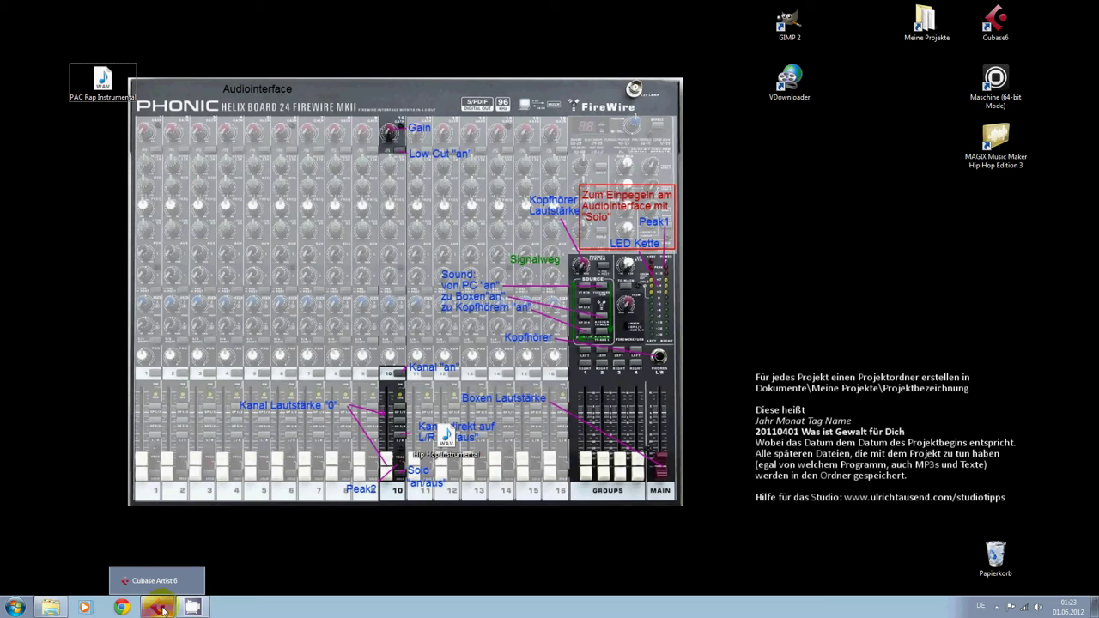
pyautogui.click(163, 609)
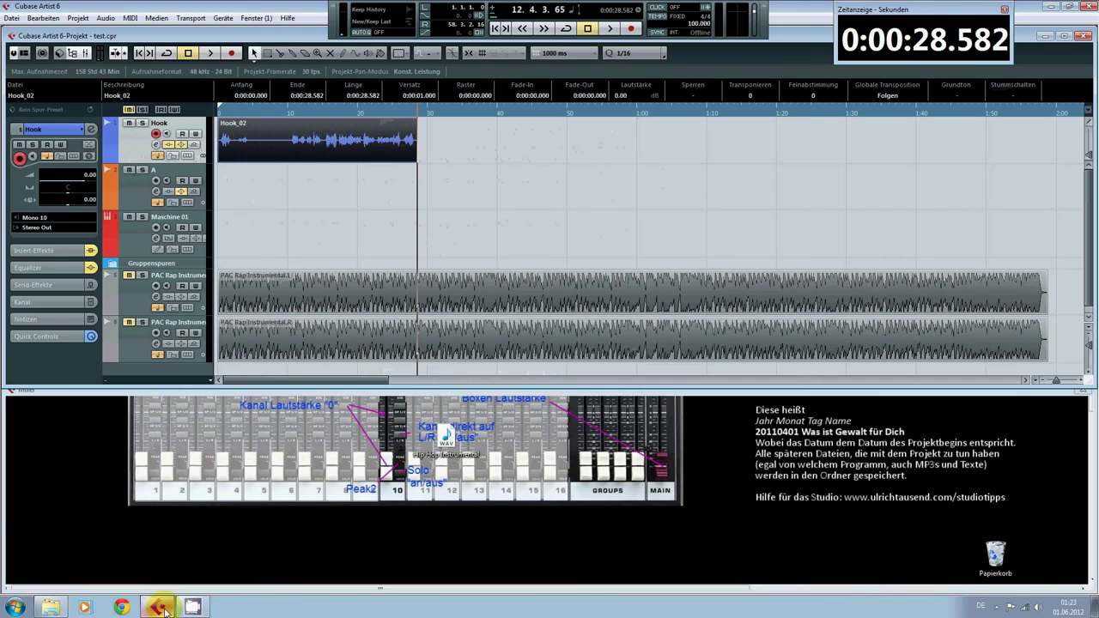
# Step: Examine the first Hook take's waveform and peak levels up close in the Sample Editor, and close the editor
pyautogui.doubleClick(367, 144)
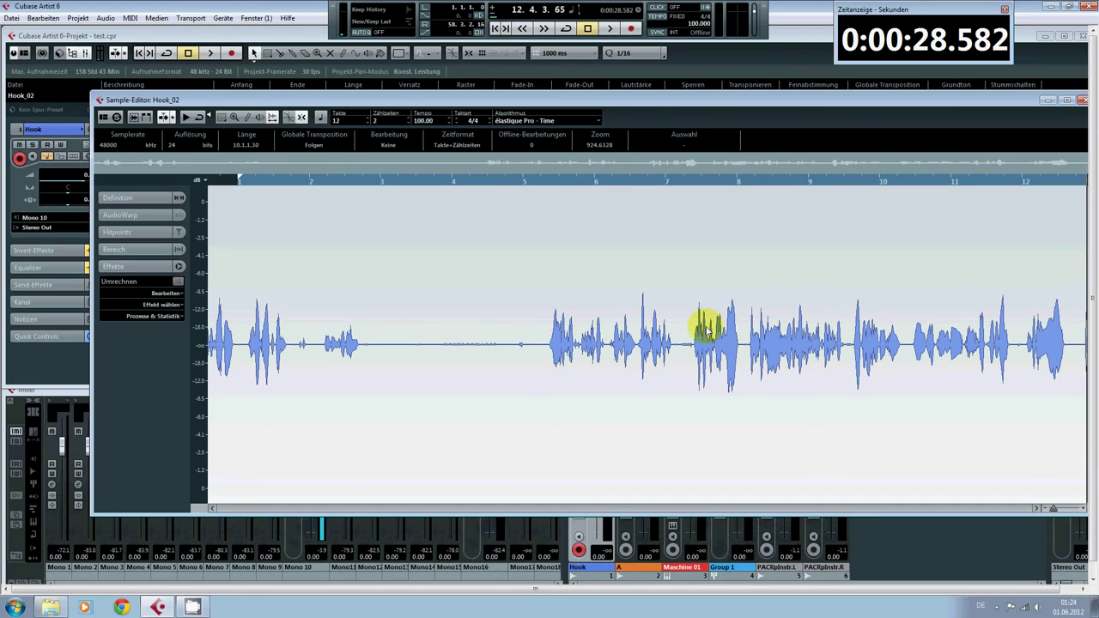
pyautogui.scroll(8, 699, 333)
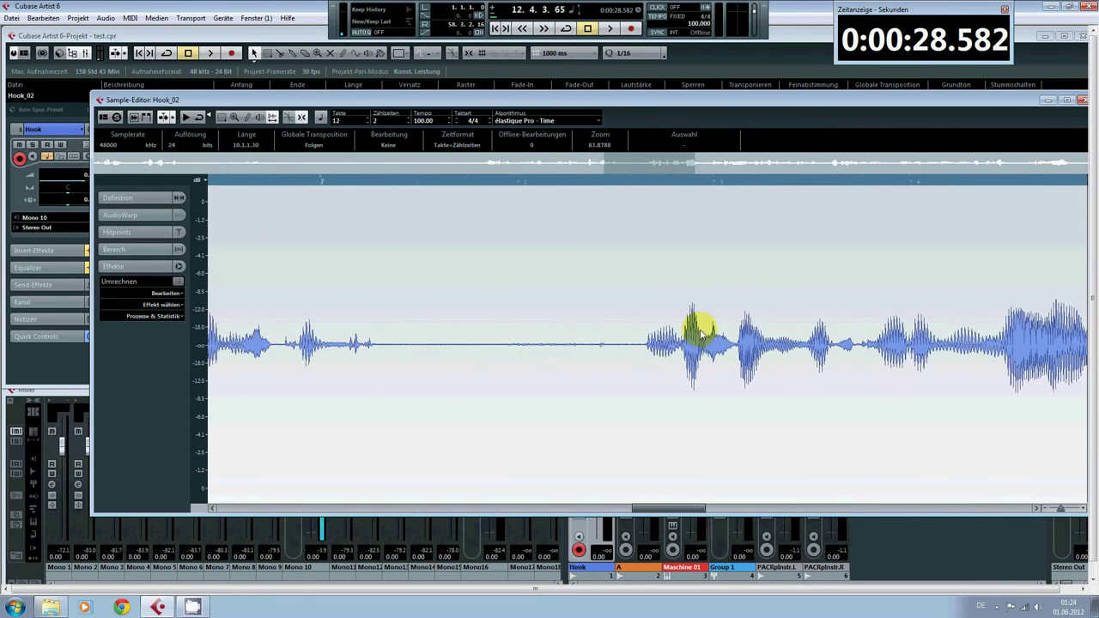
pyautogui.scroll(1, 697, 339)
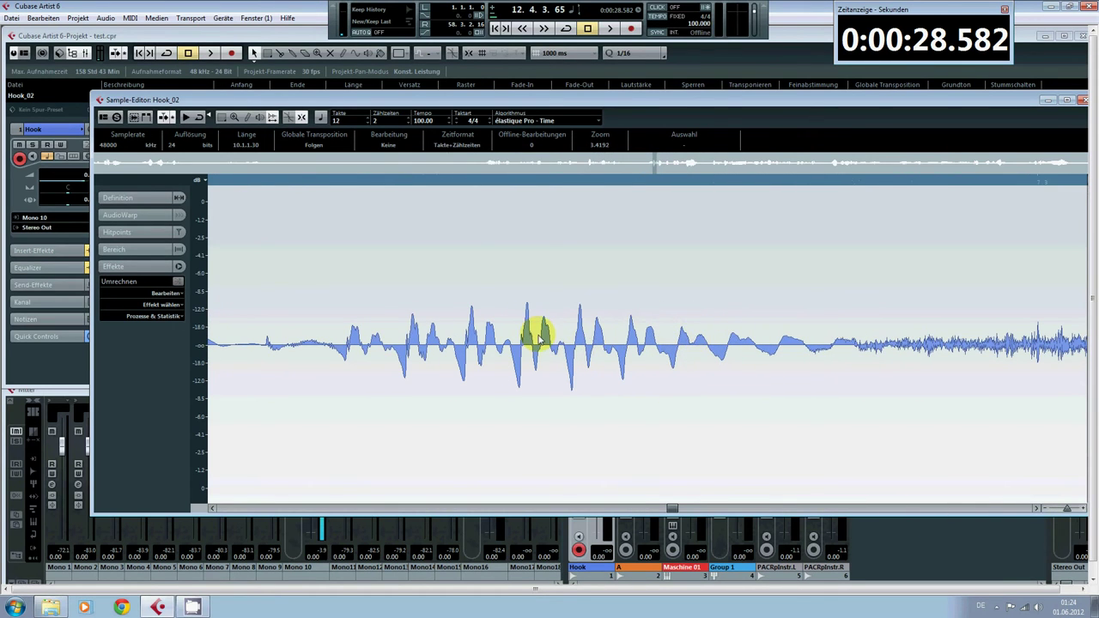
pyautogui.scroll(-7, 538, 336)
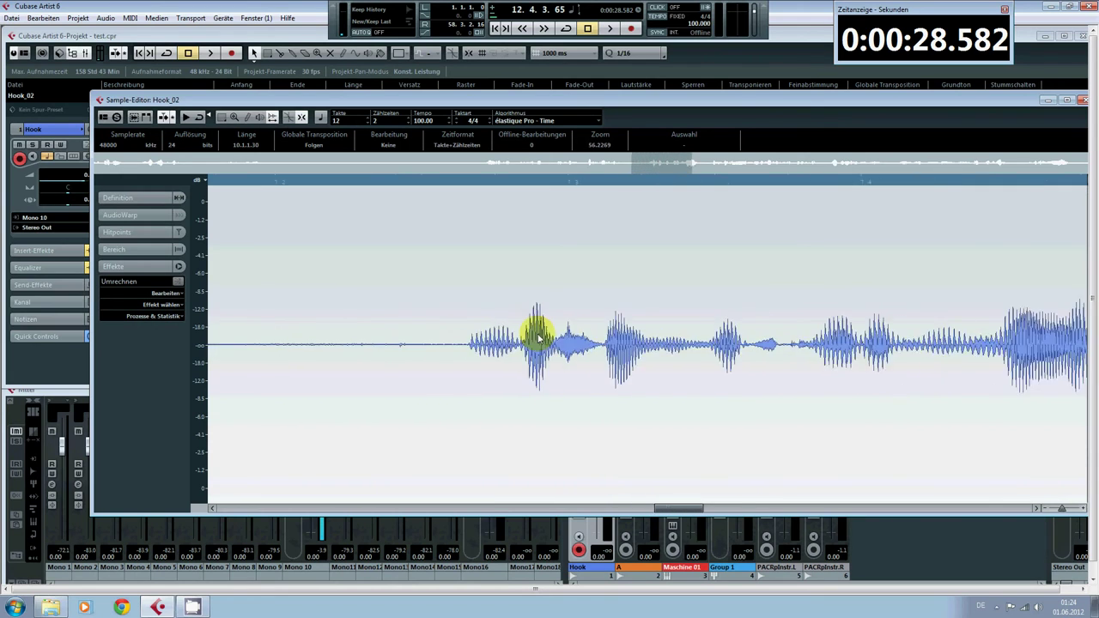
pyautogui.scroll(-2, 539, 337)
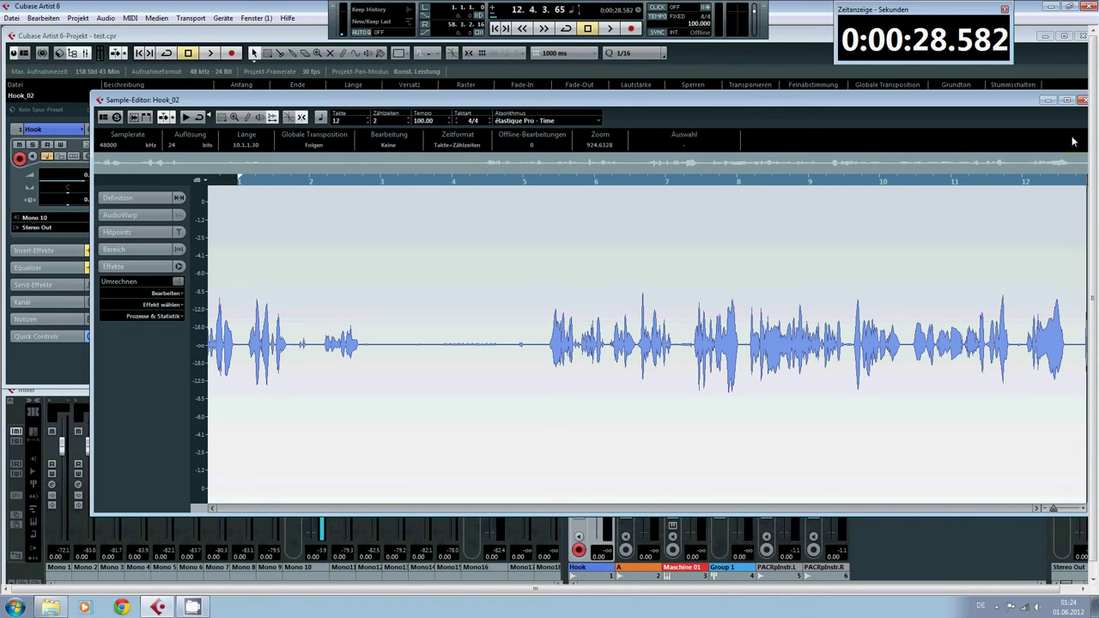
pyautogui.moveTo(1022, 100); pyautogui.dragTo(968, 96)
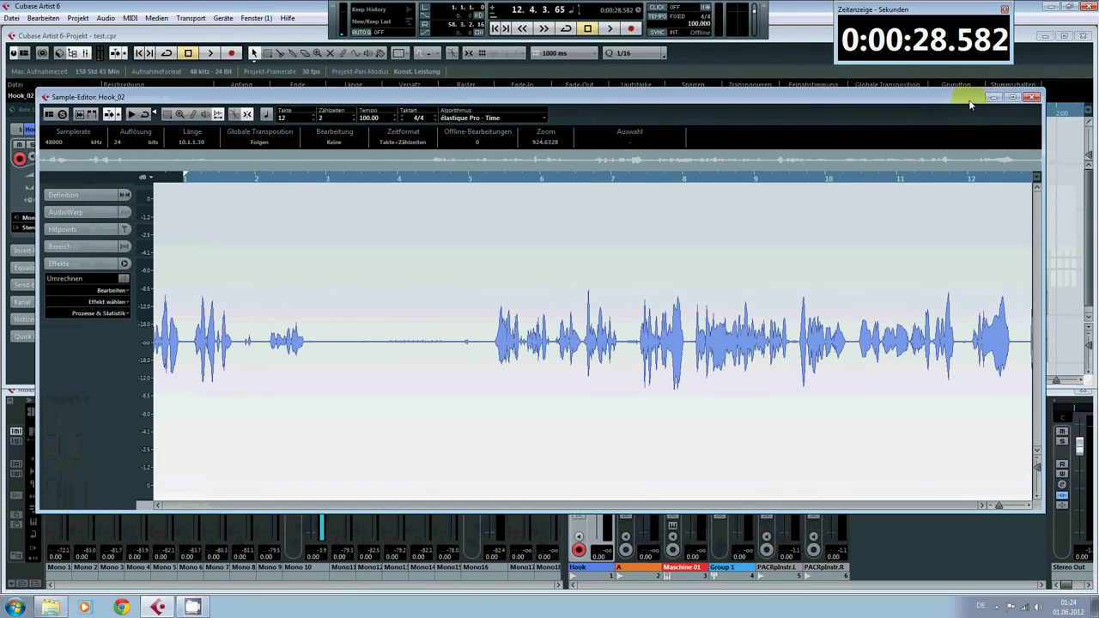
pyautogui.click(1031, 97)
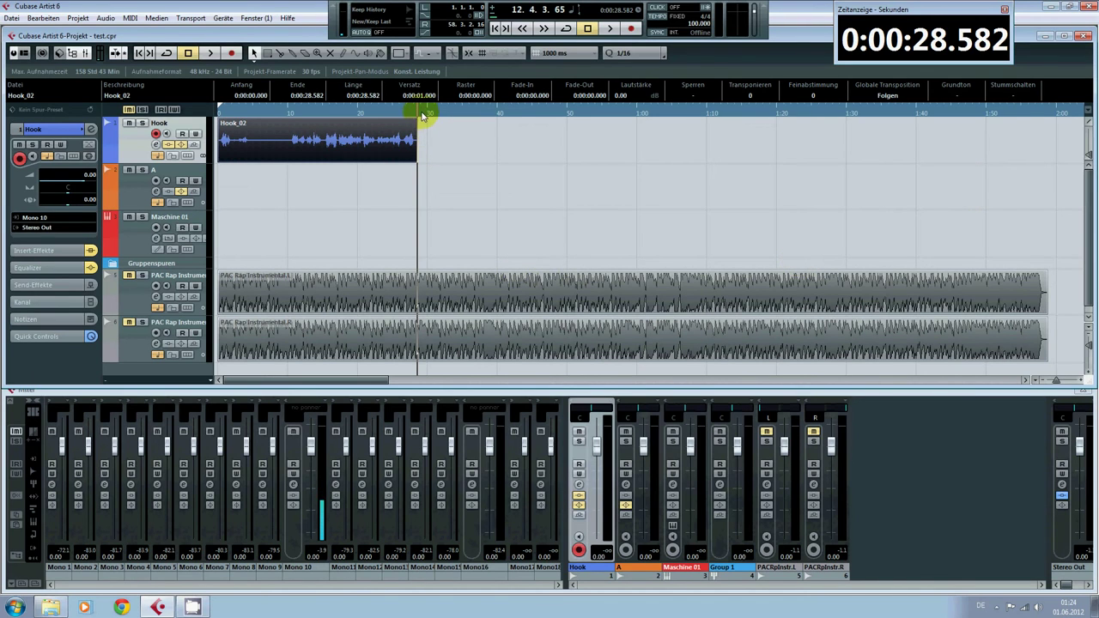
# Step: Record a second Hook test take of about 11.4 seconds, starting at about 29.25 seconds
pyautogui.click(422, 114)
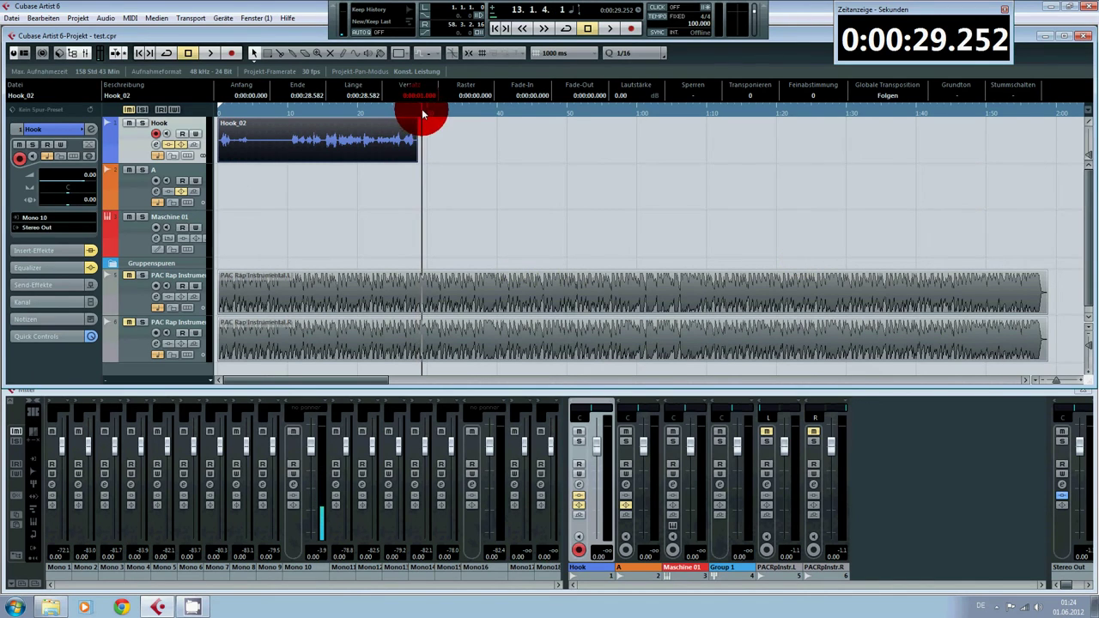
pyautogui.press('KP_Multiply')
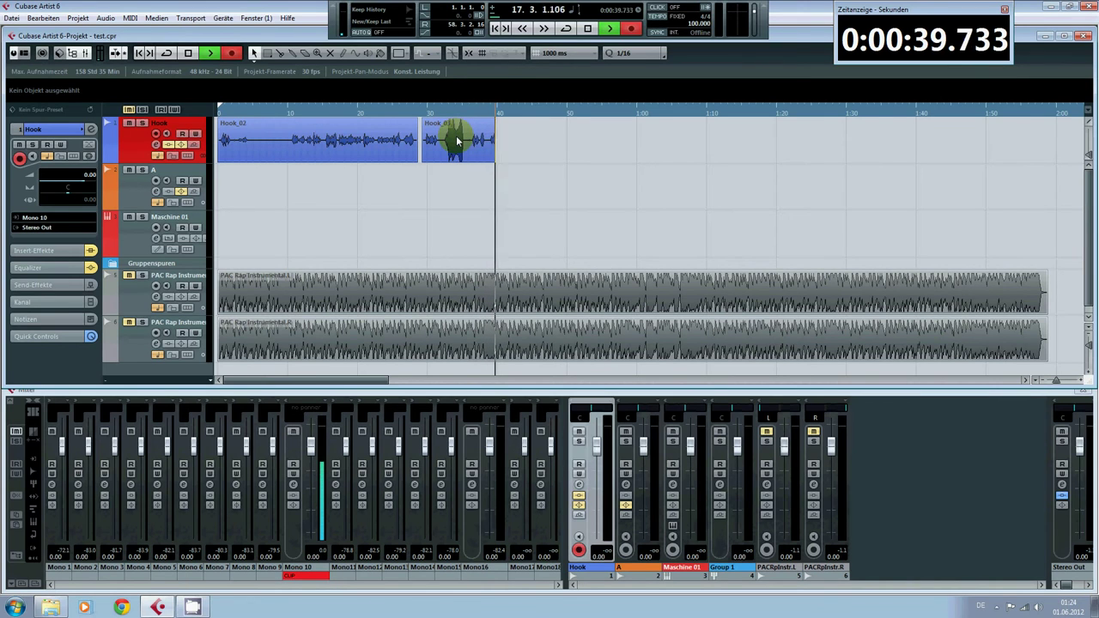
pyautogui.press('space')
# Step: Examine the second Hook take's waveform for clipped peaks in the Sample Editor, and close the editor
pyautogui.doubleClick(458, 141)
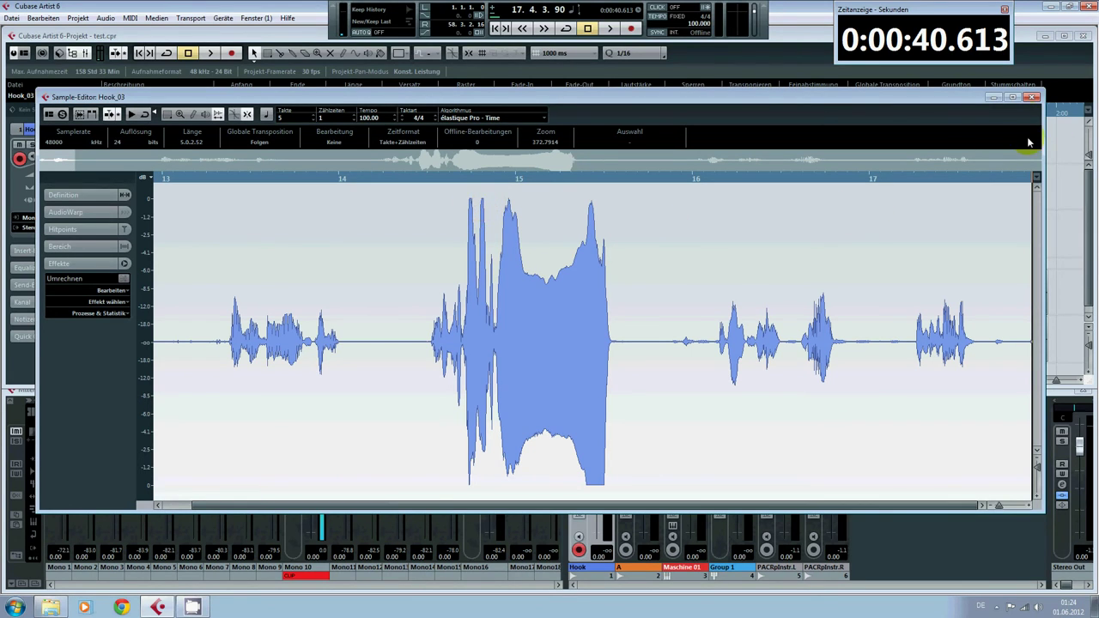
pyautogui.click(1033, 97)
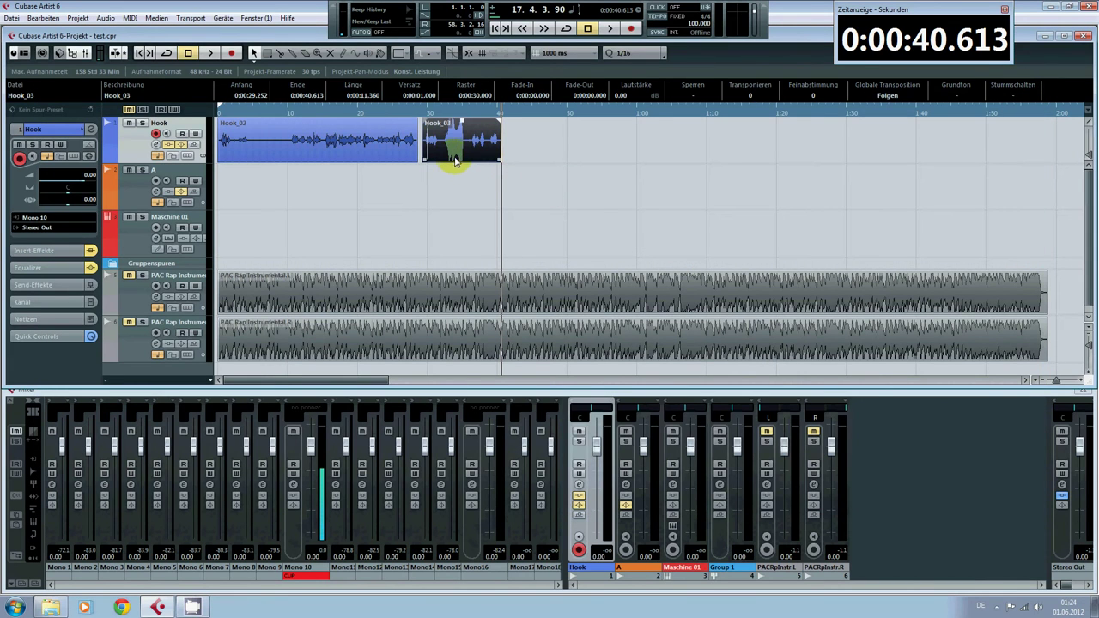
pyautogui.doubleClick(454, 155)
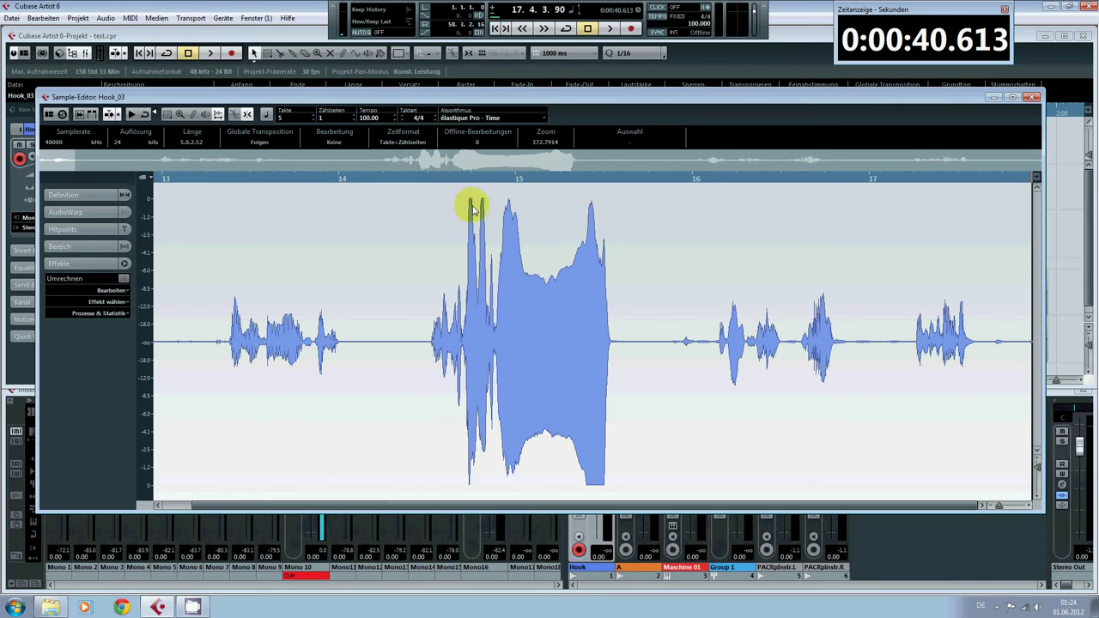
pyautogui.click(1033, 97)
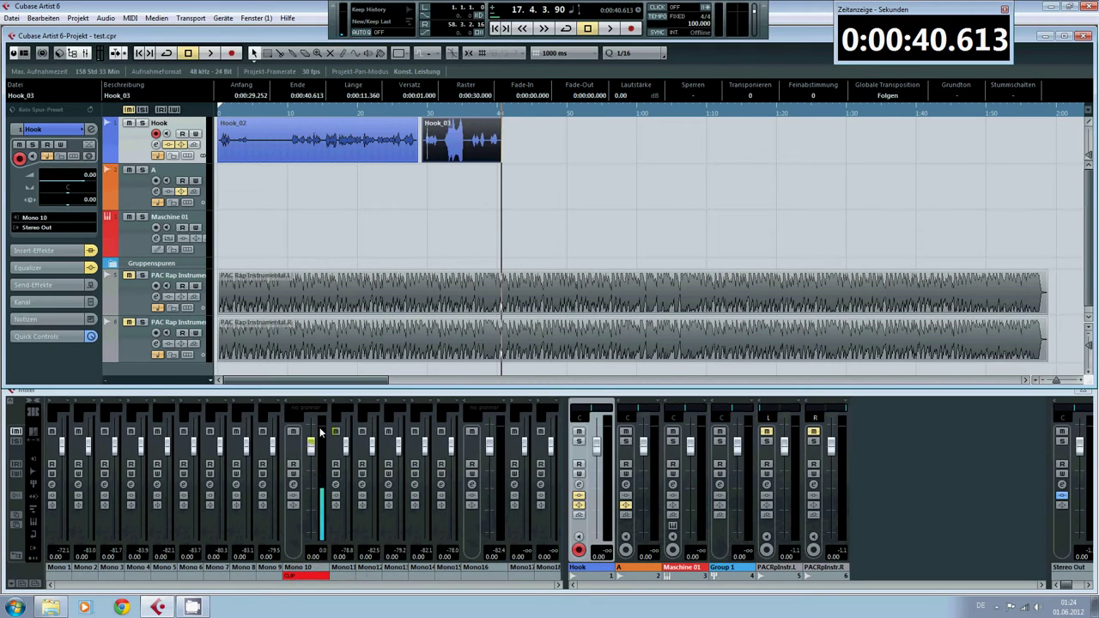
# Step: Reset the Mono 10 clip indicator and check the channel 10 gain control on the desktop's interface diagram before returning to Cubase
pyautogui.click(311, 576)
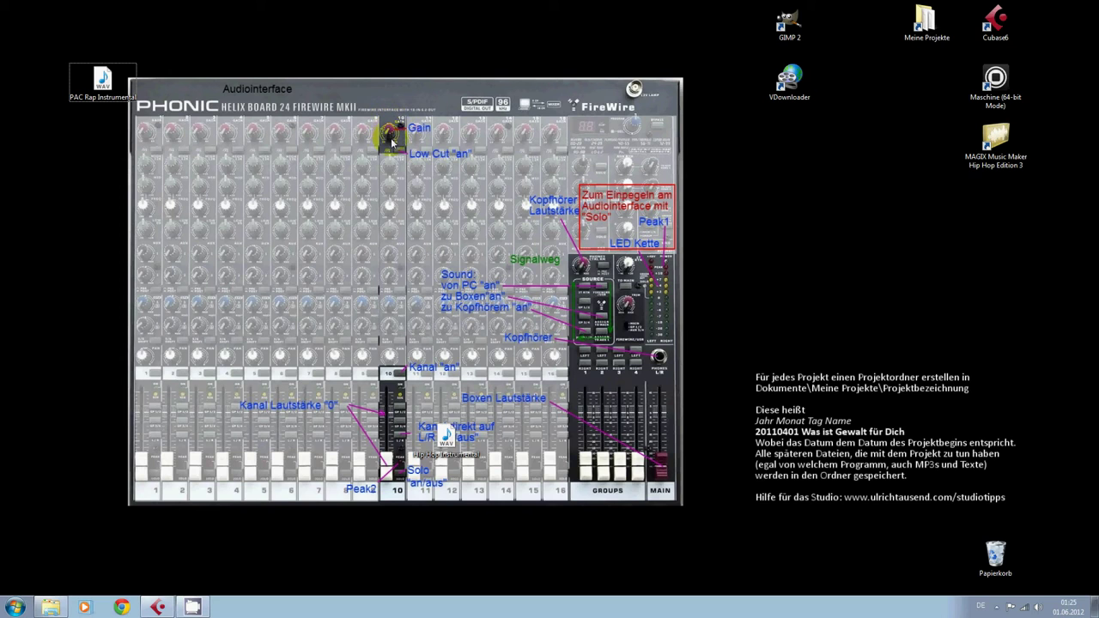
pyautogui.click(163, 608)
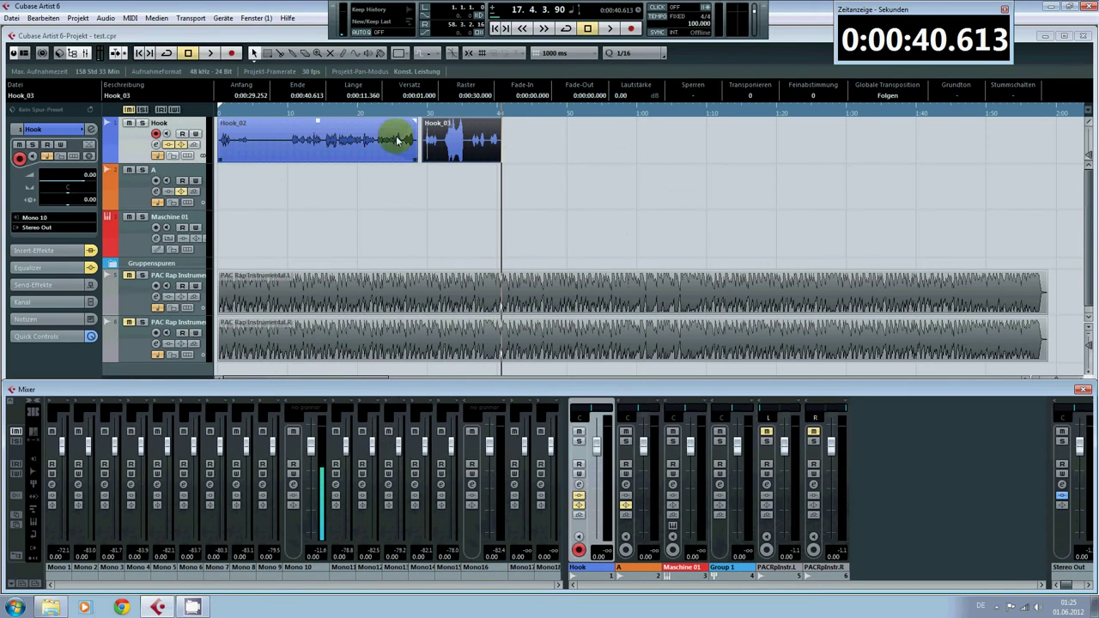
# Step: Record a third Hook test take of about 37.5 seconds from the current cursor position, and reset the Mono 10 clip indicator
pyautogui.click(231, 53)
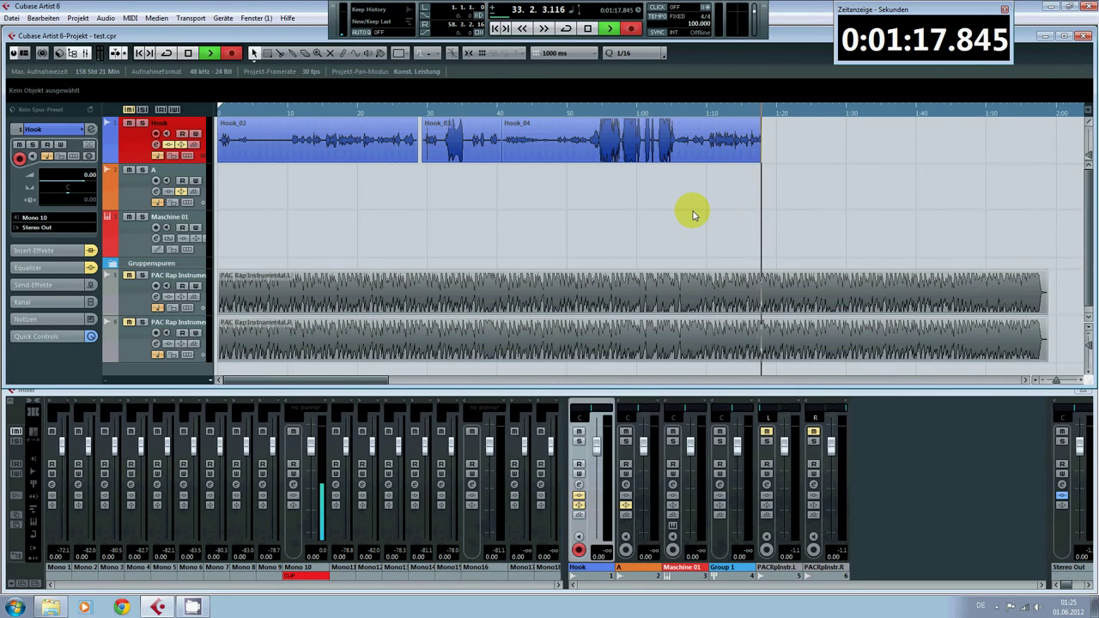
pyautogui.press('space')
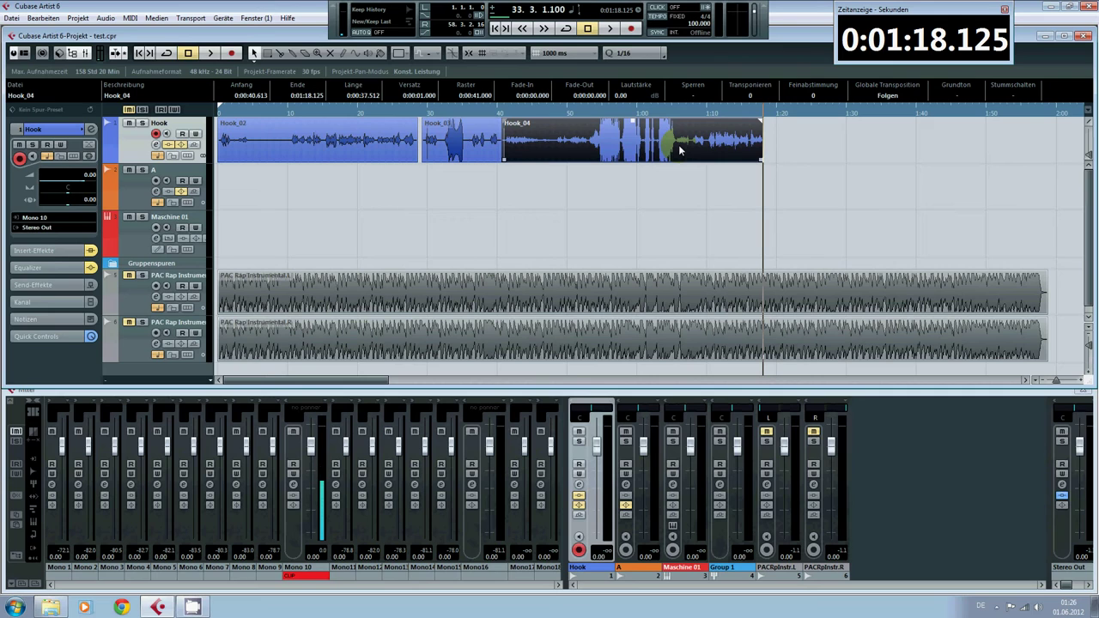
pyautogui.click(309, 575)
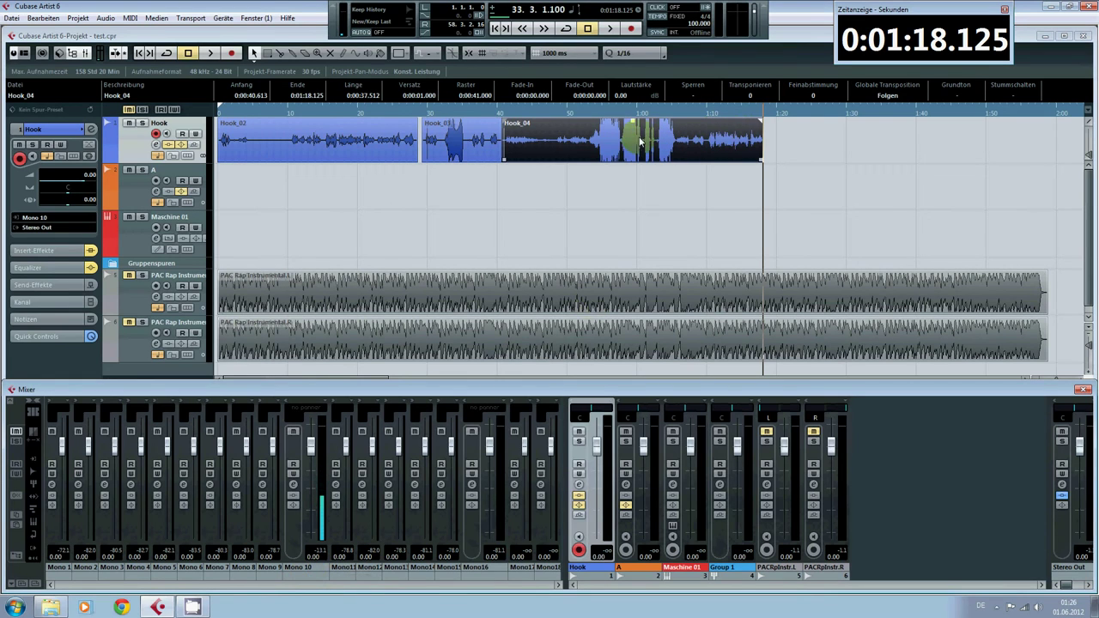
# Step: Examine the third Hook take's waveform in the Sample Editor, audition its loudest section around bar 25, and close the editor
pyautogui.doubleClick(592, 127)
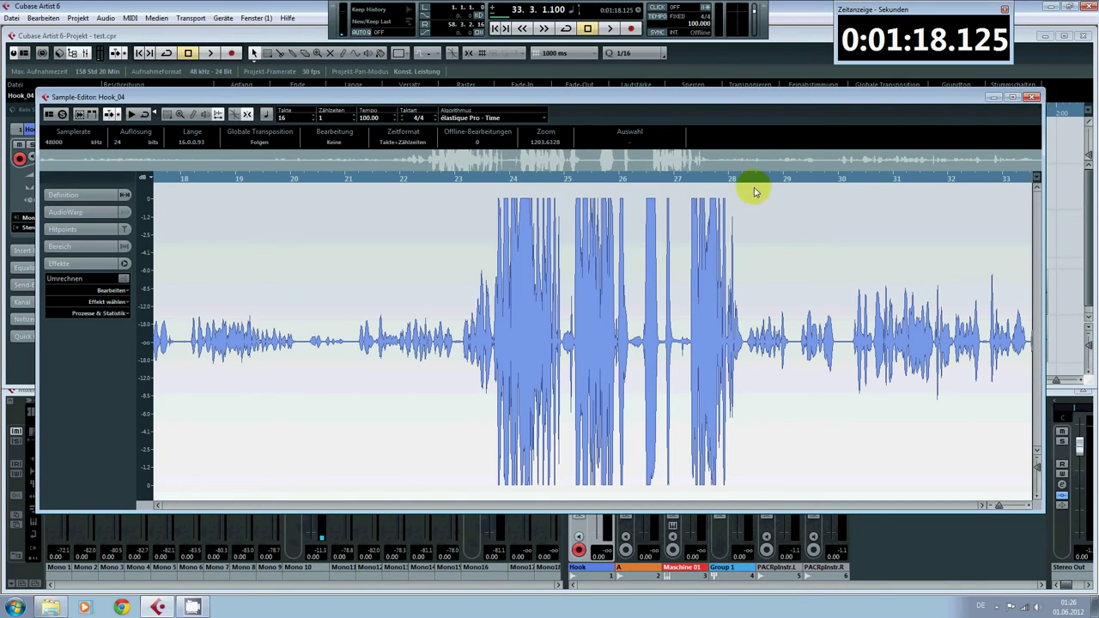
pyautogui.click(550, 309)
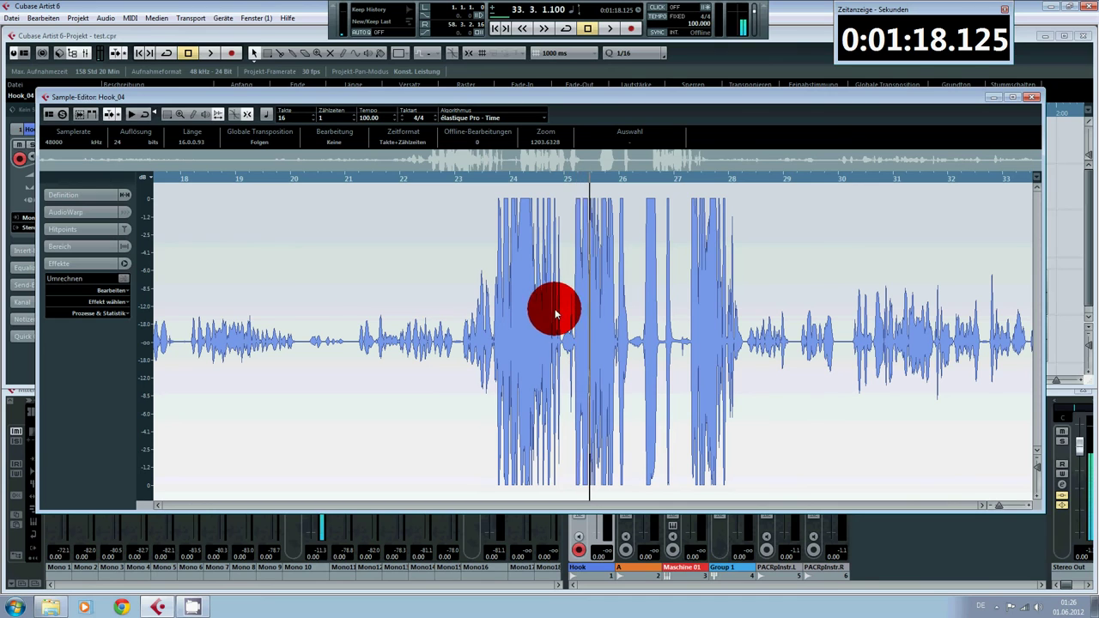
pyautogui.click(1033, 97)
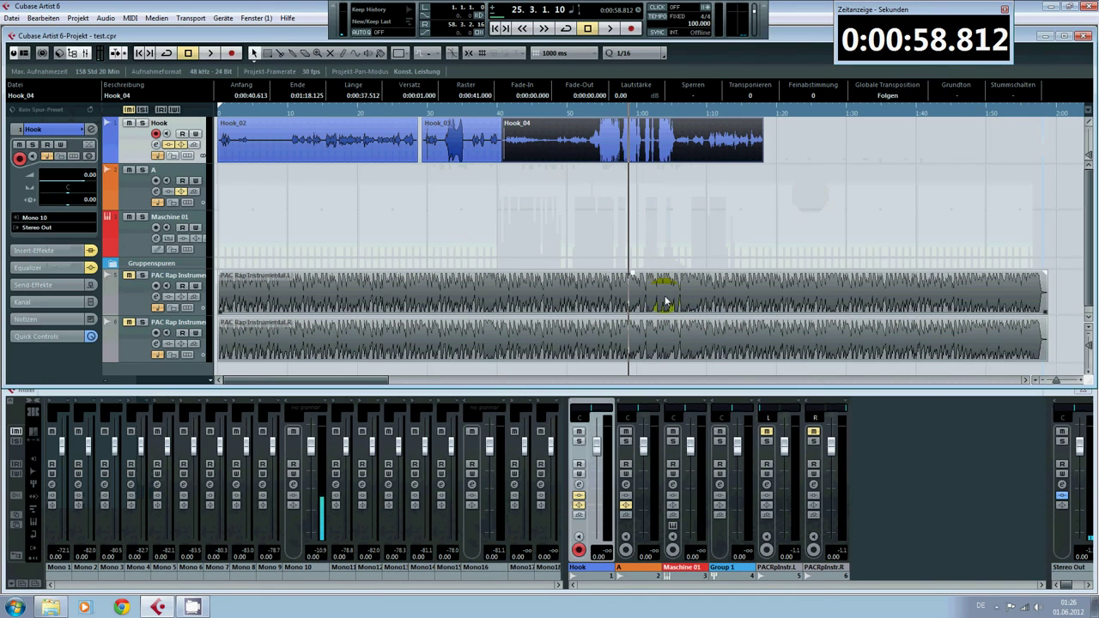
# Step: Delete all three test takes from the Hook track
pyautogui.moveTo(819, 152); pyautogui.dragTo(41, 133)
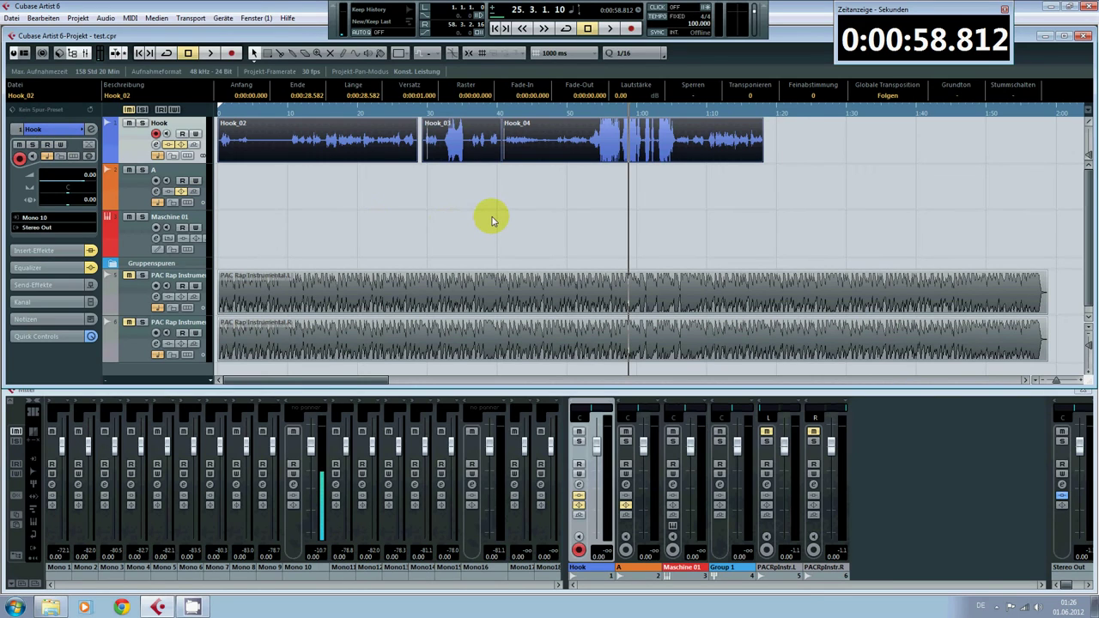
pyautogui.press('Delete')
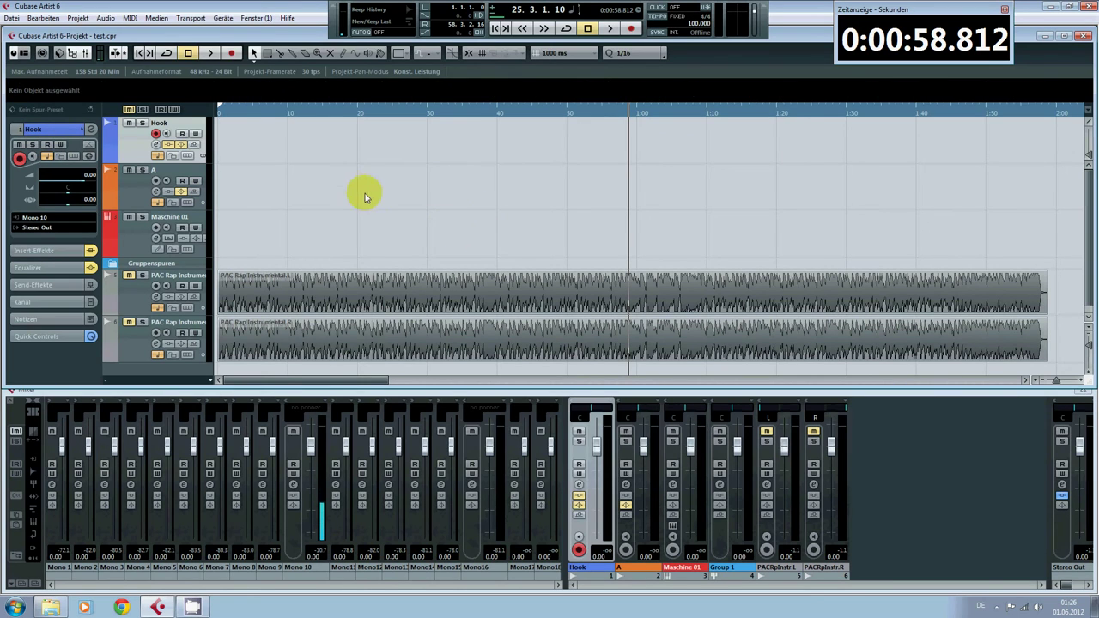
# Step: Record a test take of about 5.4 seconds on the Hook track from the project start, with input monitoring enabled during recording
pyautogui.moveTo(251, 114); pyautogui.dragTo(214, 110)
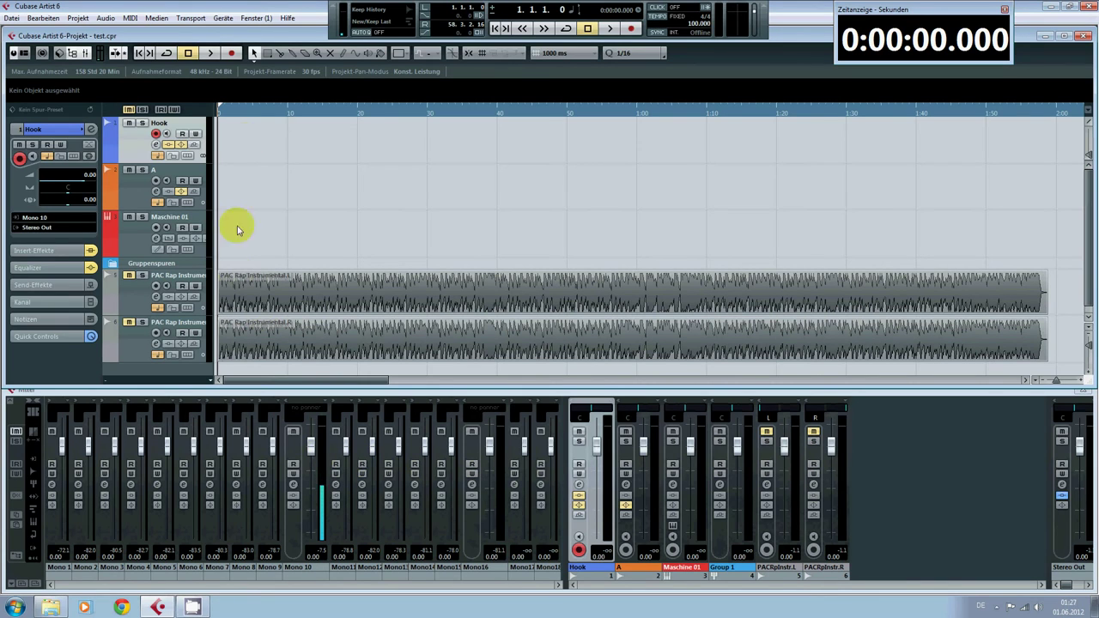
pyautogui.click(231, 53)
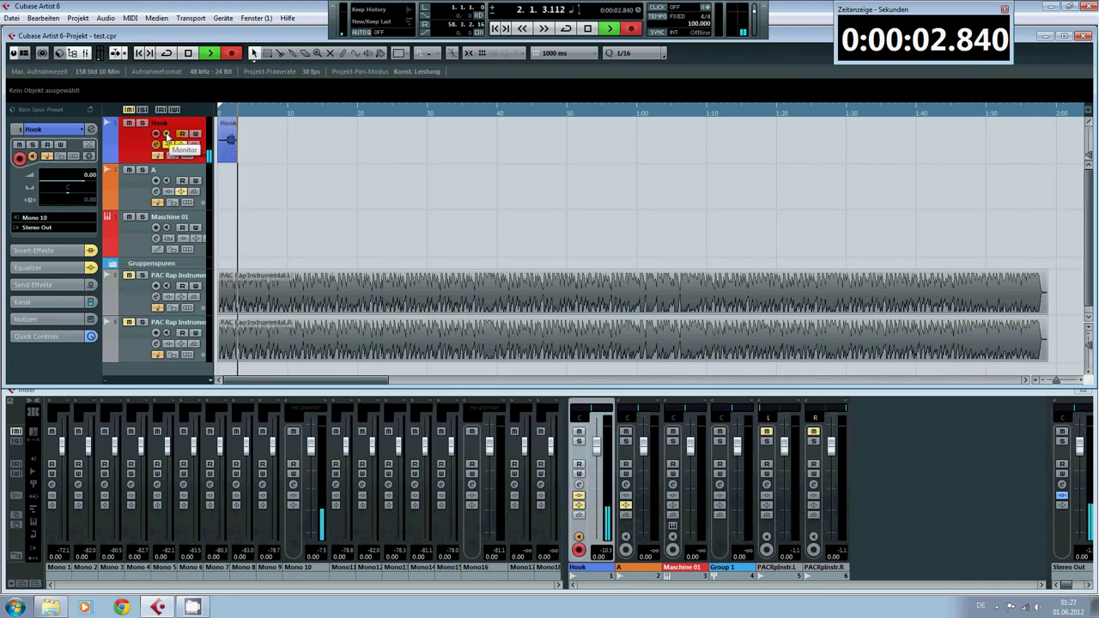
pyautogui.click(187, 54)
# Step: Audition the test take on the Hook track with input monitoring on, and switch the track's monitoring off
pyautogui.moveTo(230, 110); pyautogui.dragTo(221, 111)
pyautogui.press('space')
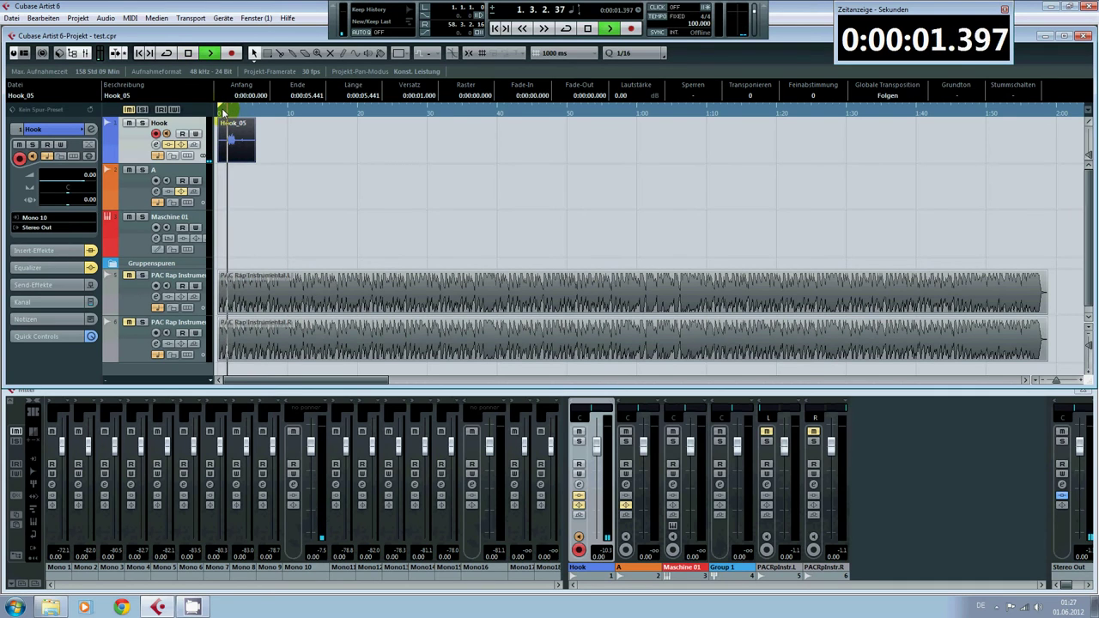
pyautogui.press('space')
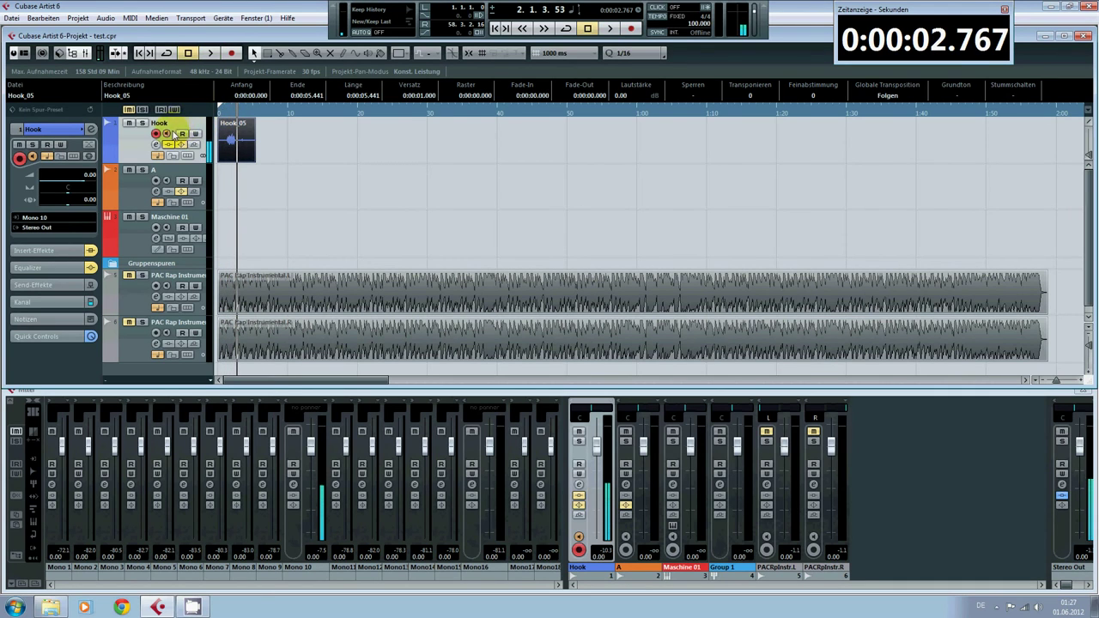
pyautogui.click(168, 135)
pyautogui.click(238, 128)
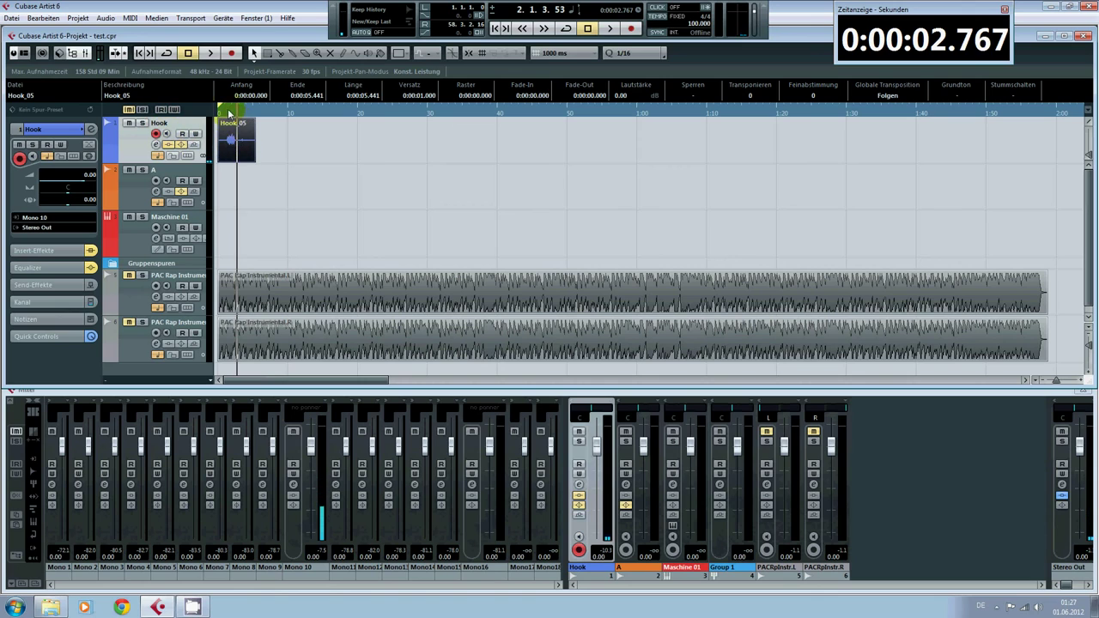
# Step: Audition the Hook test take repeatedly with monitoring off, return the cursor to the project start, and delete the take
pyautogui.click(225, 112)
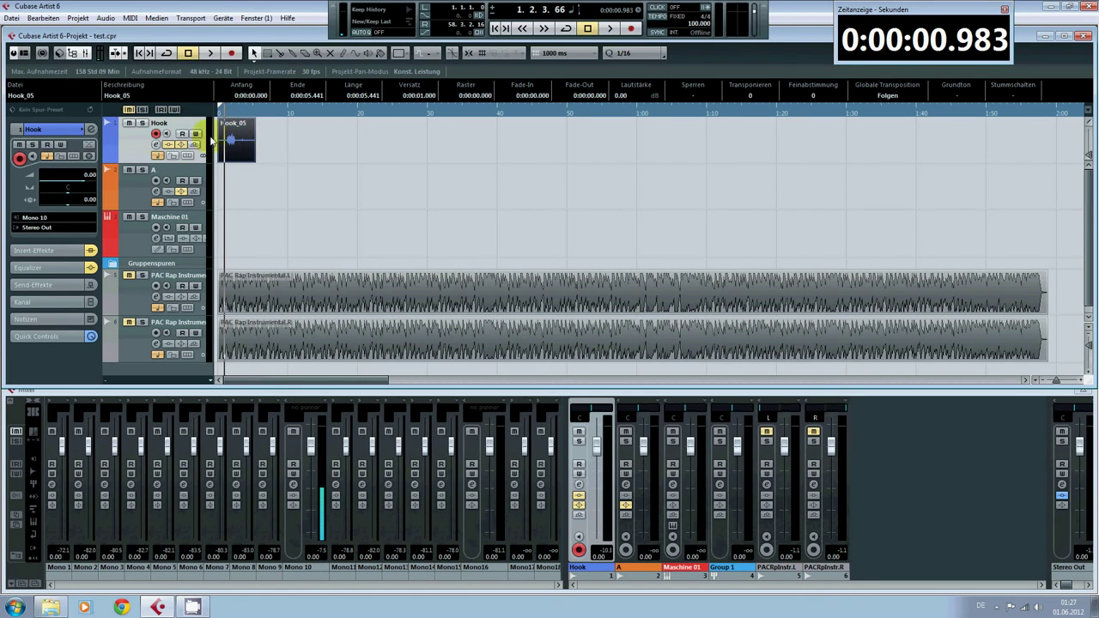
pyautogui.press('space')
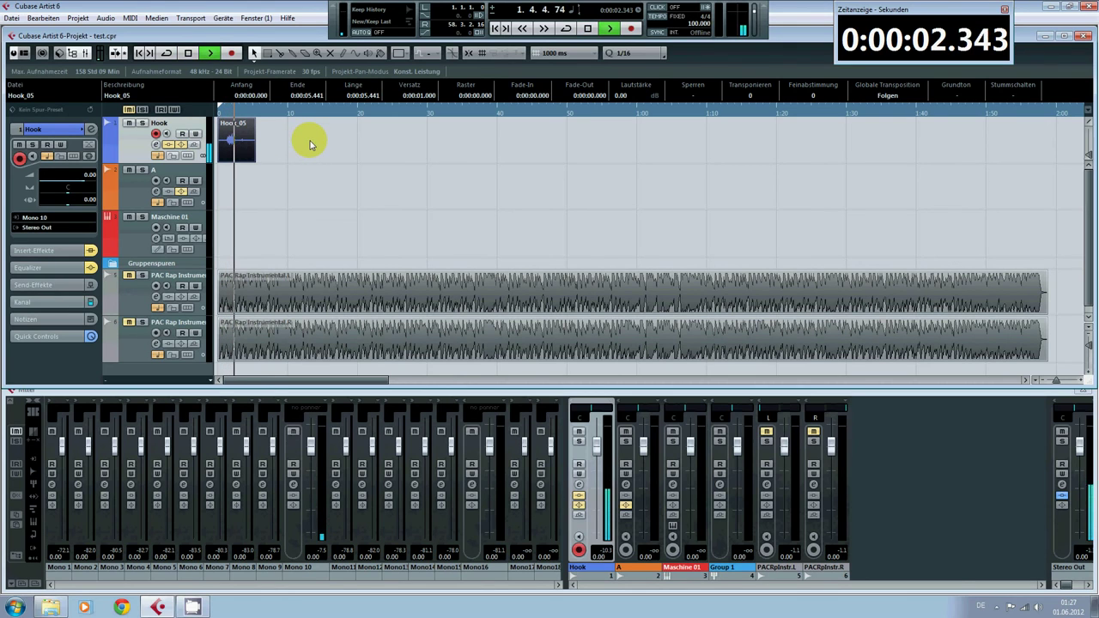
pyautogui.press('space')
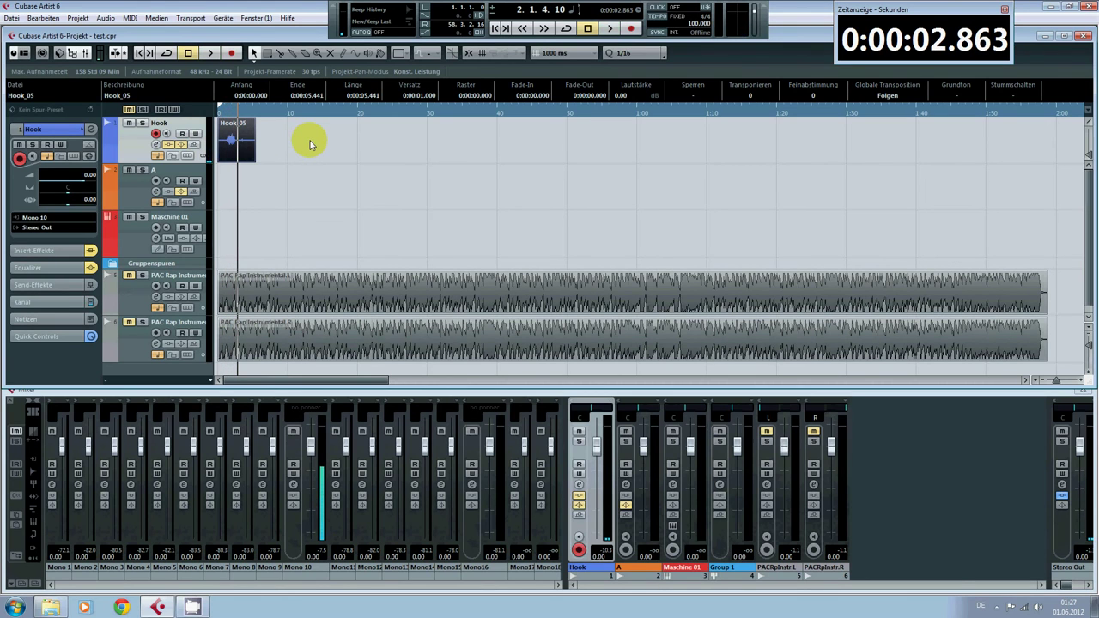
pyautogui.click(231, 110)
pyautogui.press('space')
pyautogui.press('space')
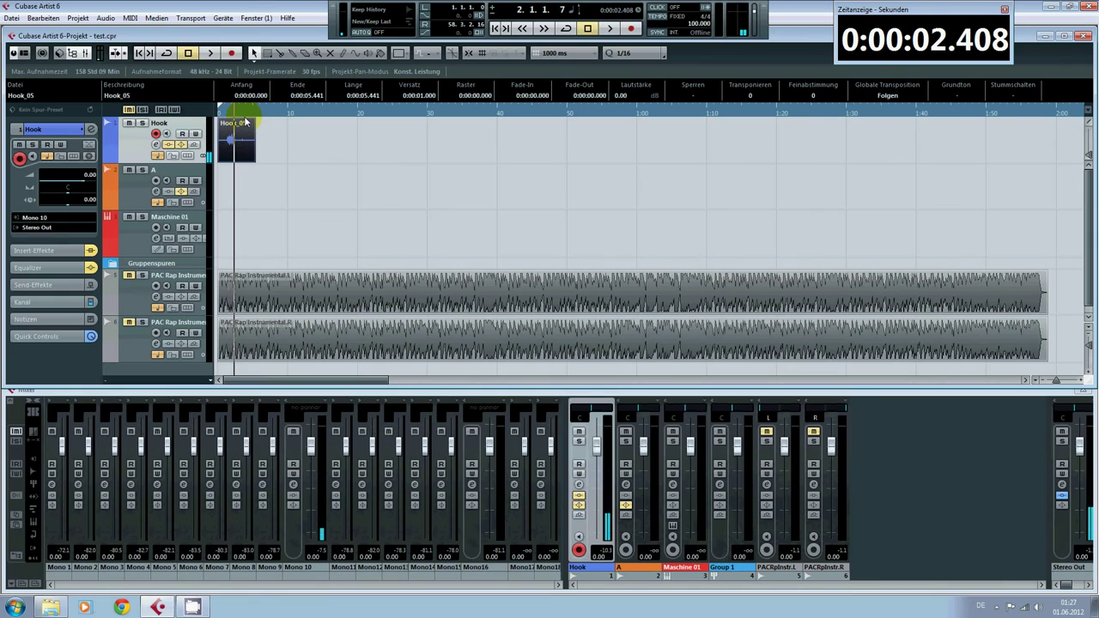
pyautogui.moveTo(247, 112); pyautogui.dragTo(204, 112)
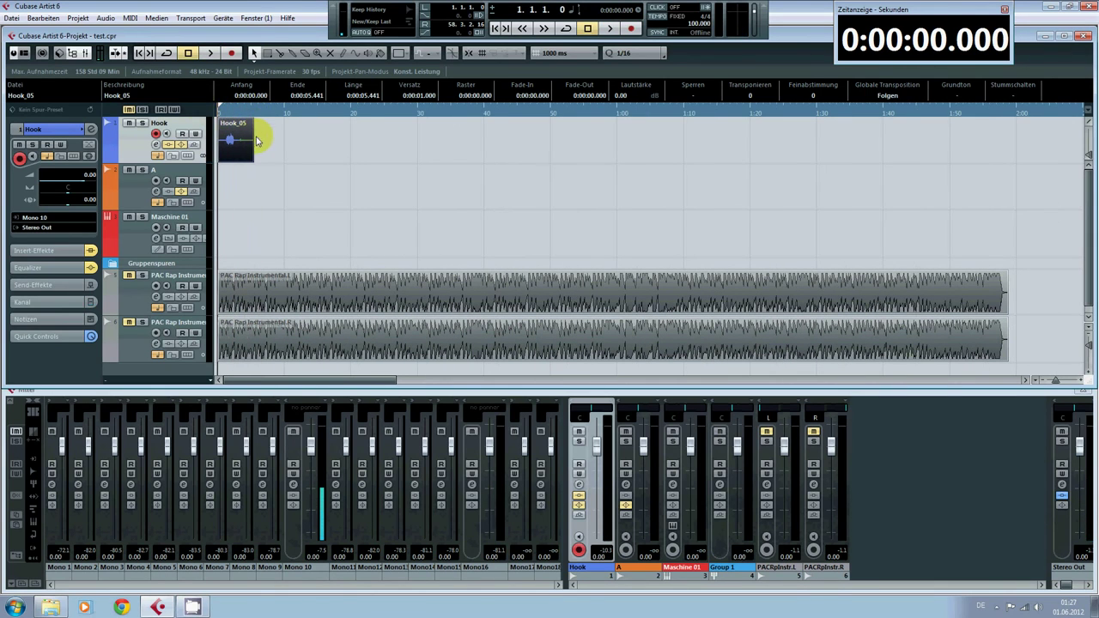
pyautogui.press('Delete')
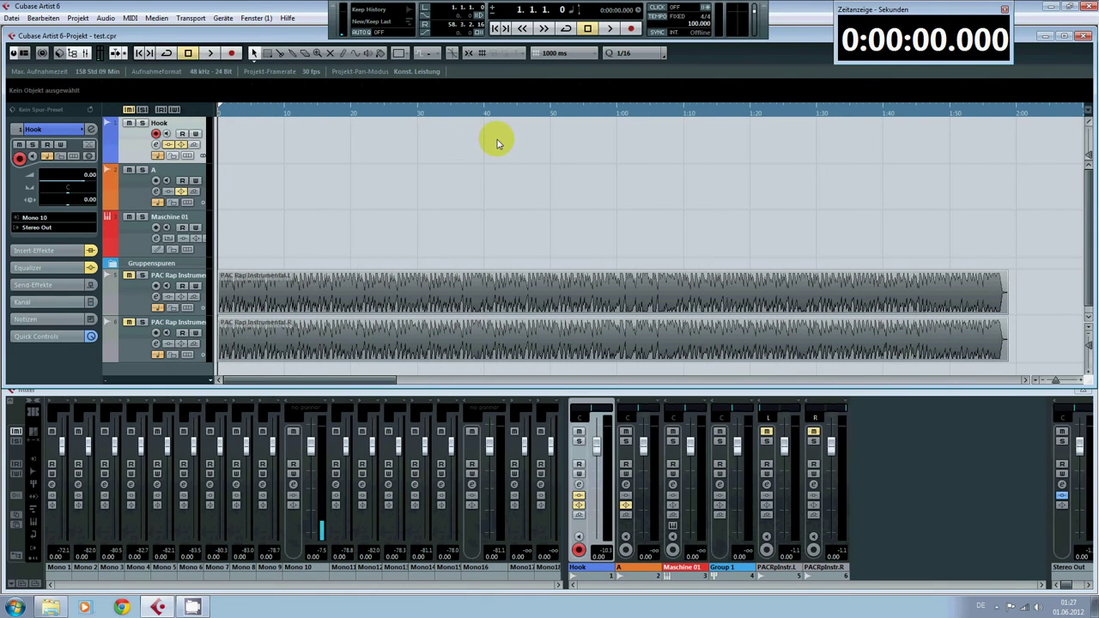
pyautogui.click(232, 53)
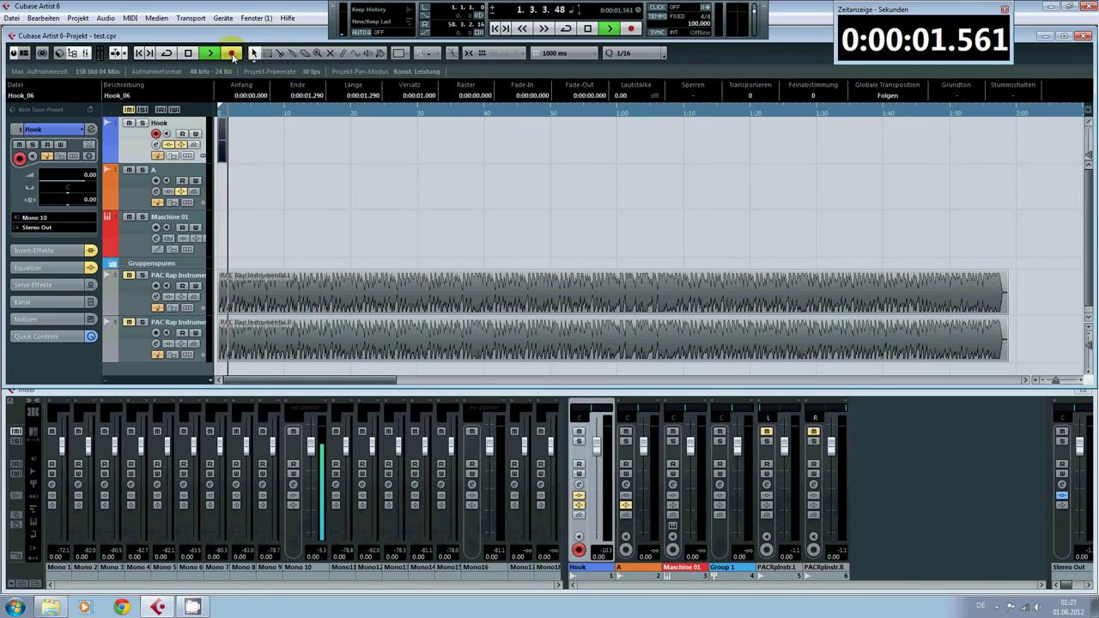
pyautogui.click(189, 54)
pyautogui.moveTo(243, 130); pyautogui.dragTo(210, 130)
pyautogui.press('Delete')
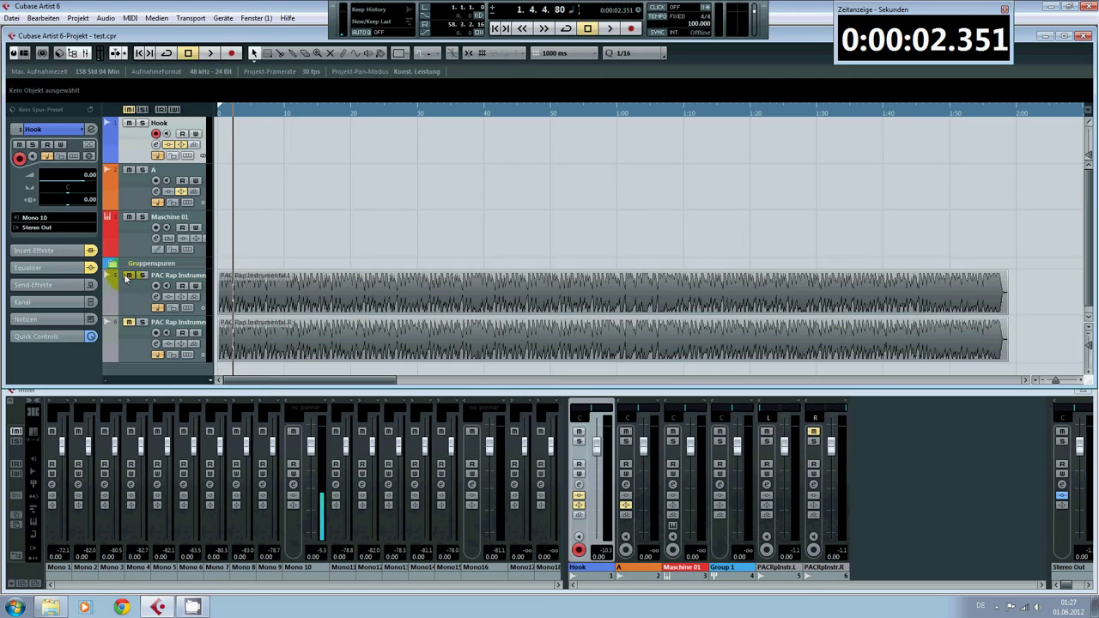
# Step: Unmute both PAC Rap Instrumental tracks and record a take of about 10.6 seconds on the Hook track from the project start
pyautogui.click(129, 323)
pyautogui.moveTo(241, 114); pyautogui.dragTo(177, 115)
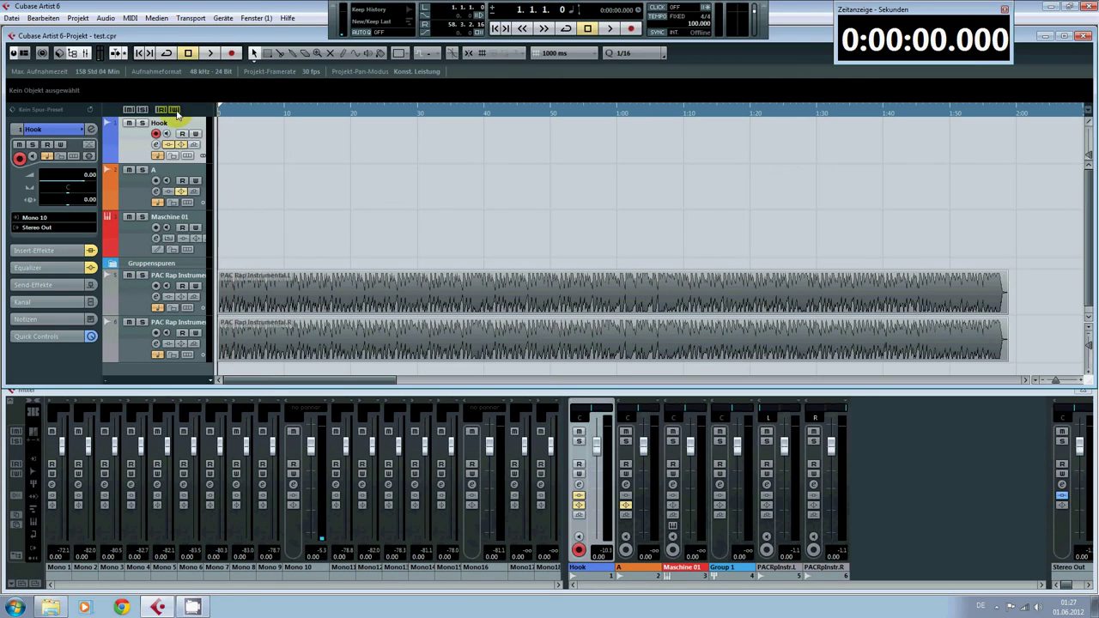
pyautogui.click(232, 54)
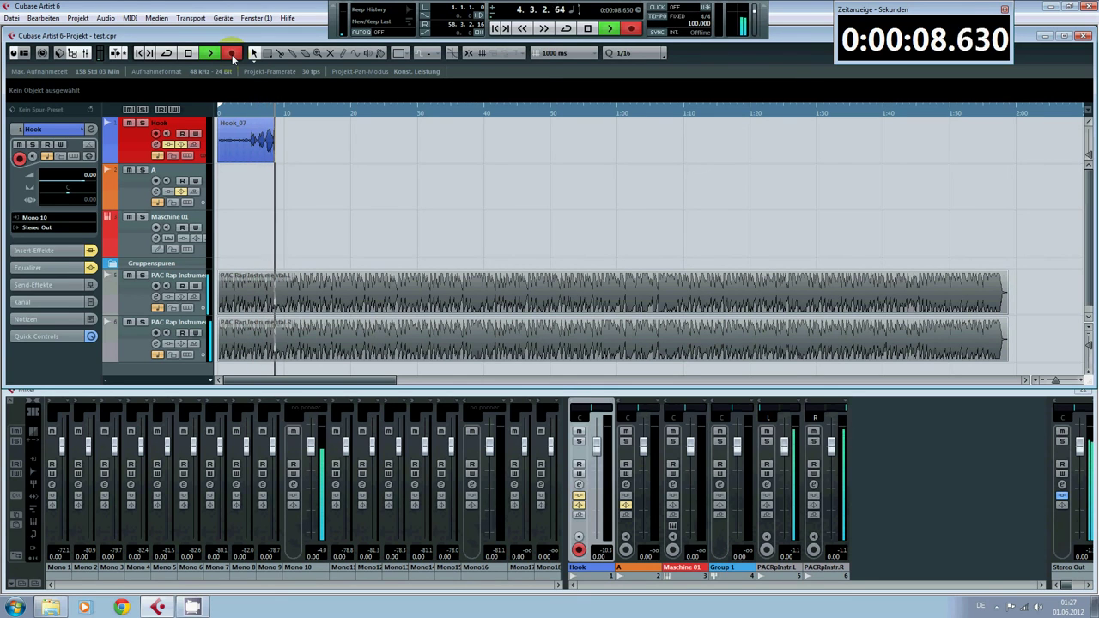
pyautogui.press('space')
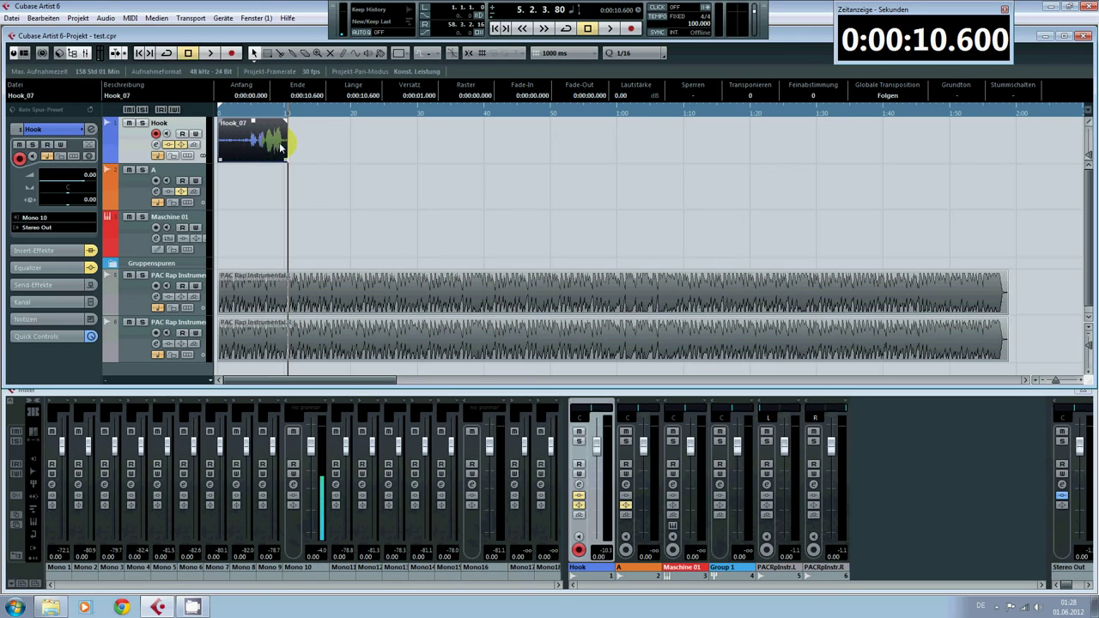
# Step: Trim the start and end edges of the new Hook take, leaving it about 10.8 seconds long
pyautogui.moveTo(251, 143)
pyautogui.mouseDown()
pyautogui.moveTo(326, 145)
pyautogui.moveTo(251, 151)
pyautogui.mouseUp()
pyautogui.moveTo(223, 165); pyautogui.dragTo(287, 165)
pyautogui.moveTo(218, 164); pyautogui.dragTo(219, 165)
pyautogui.moveTo(288, 166)
pyautogui.mouseDown()
pyautogui.moveTo(266, 163)
pyautogui.moveTo(293, 164)
pyautogui.mouseUp()
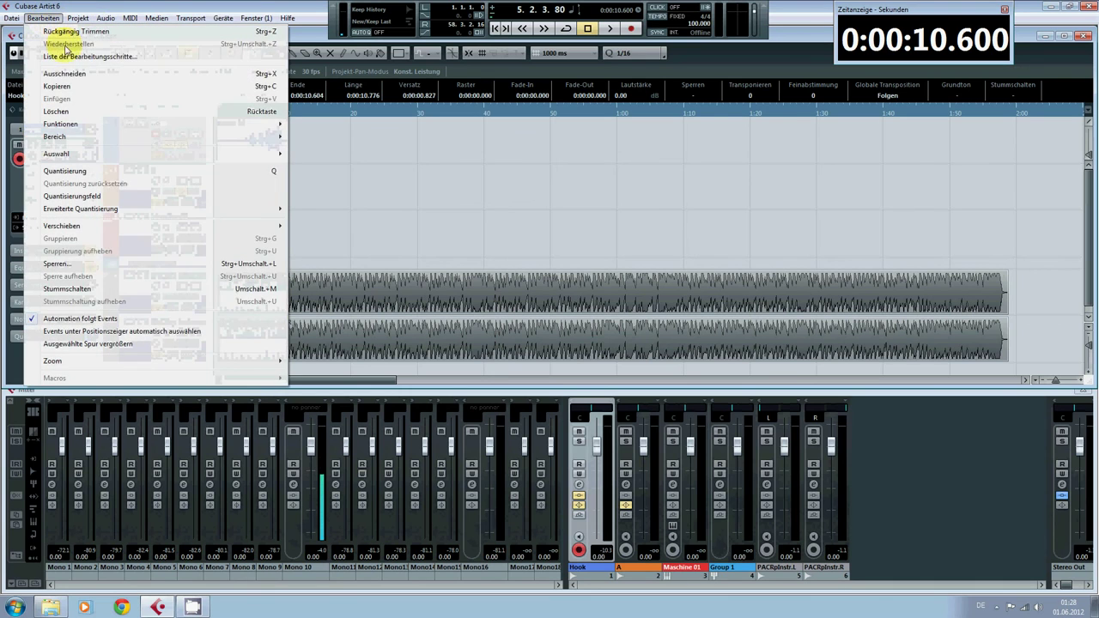
# Step: Copy the trimmed Hook take and paste it on the Hook track at about 14.7 seconds
pyautogui.click(71, 88)
pyautogui.click(316, 114)
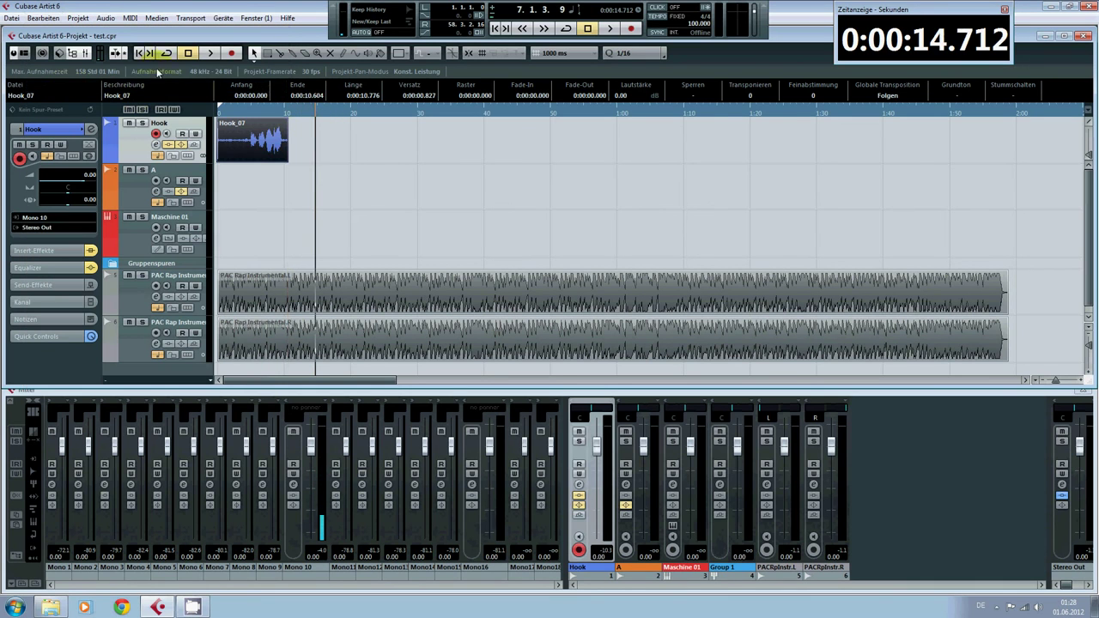
pyautogui.click(43, 18)
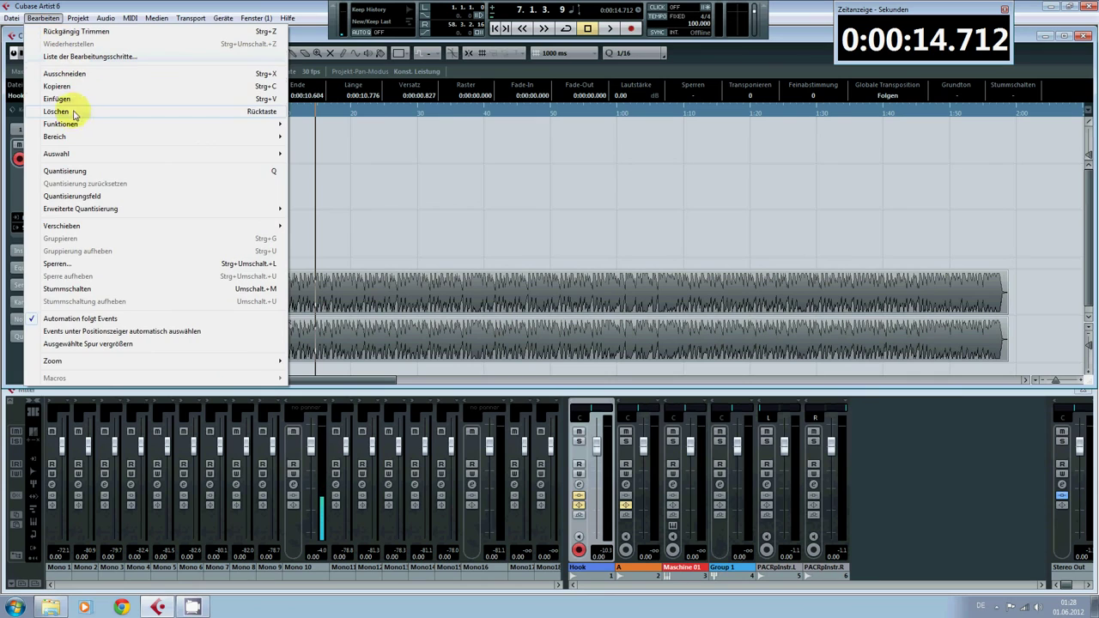
pyautogui.click(74, 104)
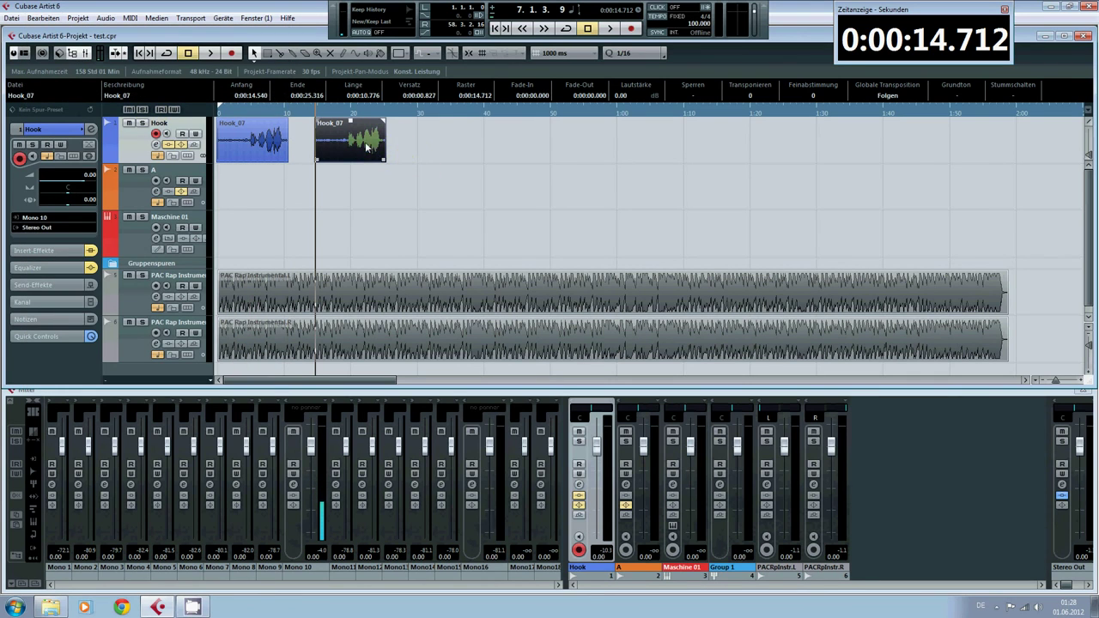
# Step: Duplicate the pasted take onto track A starting at about 1.6 seconds, and audition the overlap from about 4.4 seconds
pyautogui.moveTo(358, 146); pyautogui.dragTo(269, 189)
pyautogui.moveTo(259, 112); pyautogui.dragTo(248, 109)
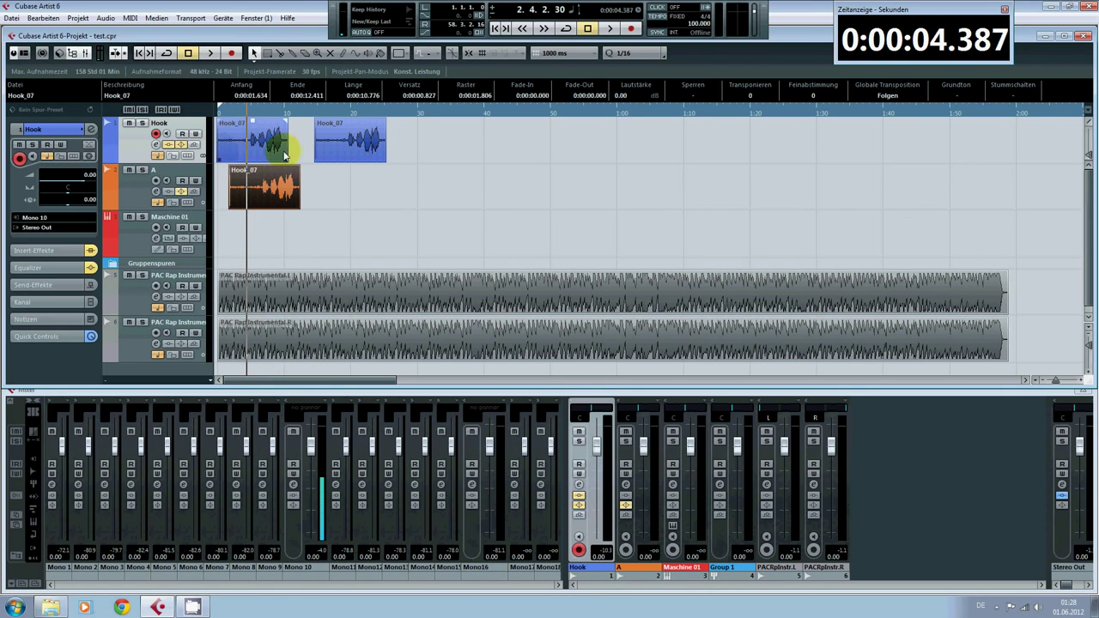
pyautogui.press('space')
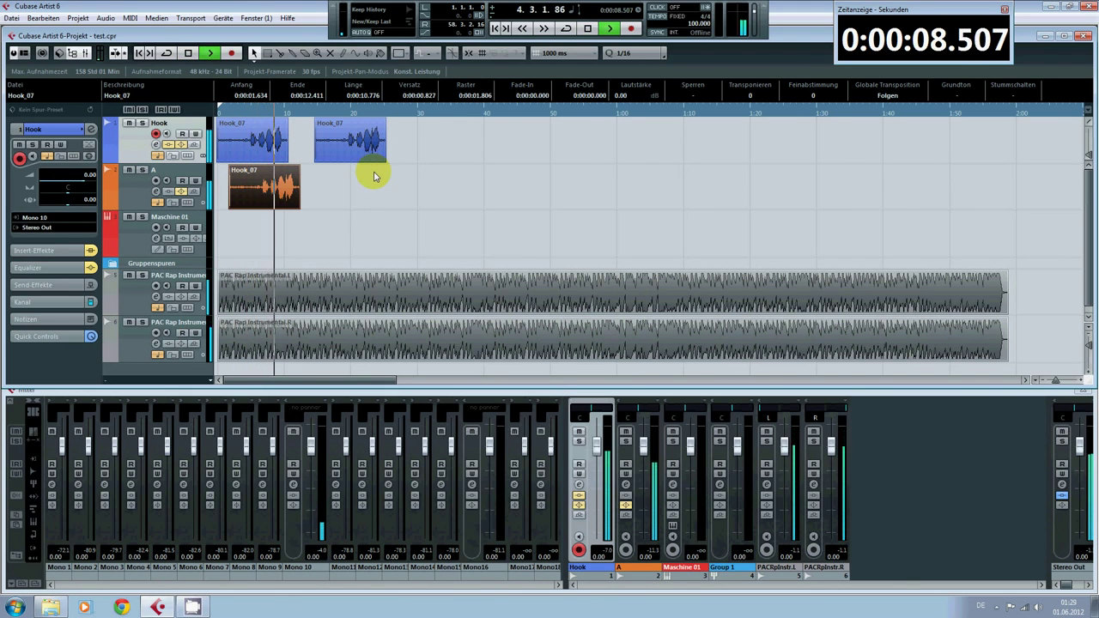
pyautogui.press('space')
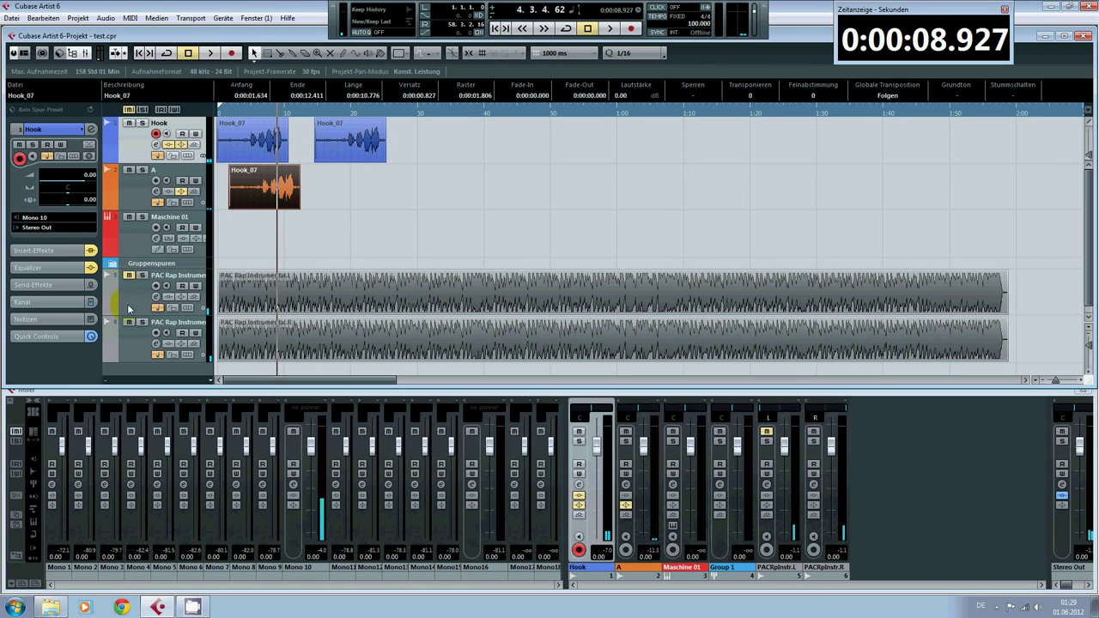
# Step: Mute both PAC Rap Instrumental tracks and audition the overlapping Hook and A takes on their own
pyautogui.doubleClick(237, 111)
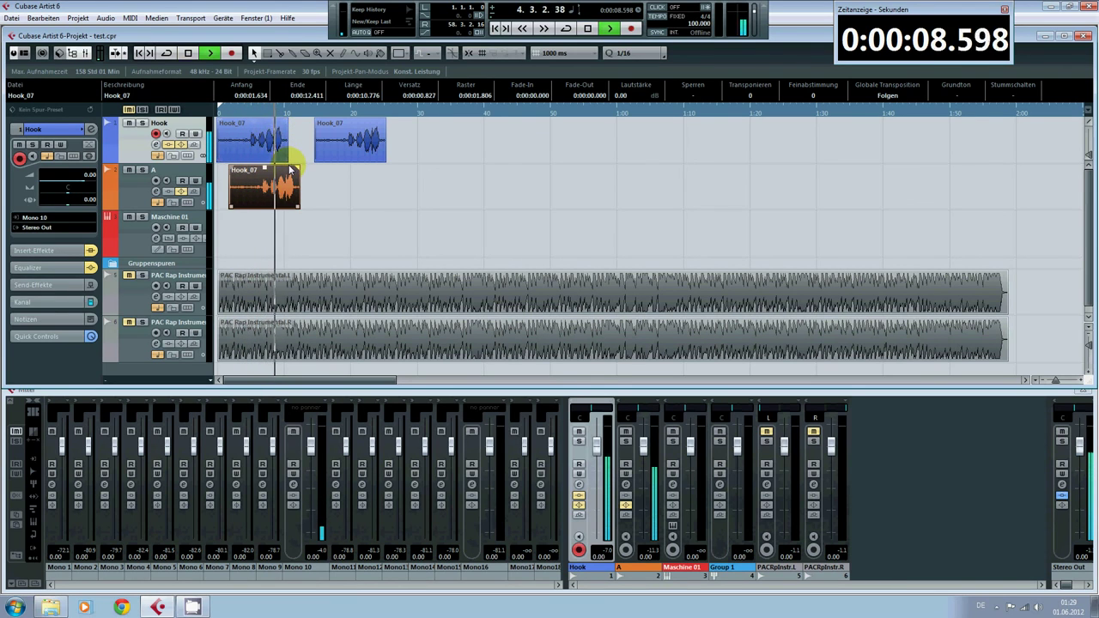
pyautogui.press('space')
# Step: Move the copy on track A to about 11.0 seconds, and delete it from the track
pyautogui.moveTo(282, 191); pyautogui.dragTo(345, 192)
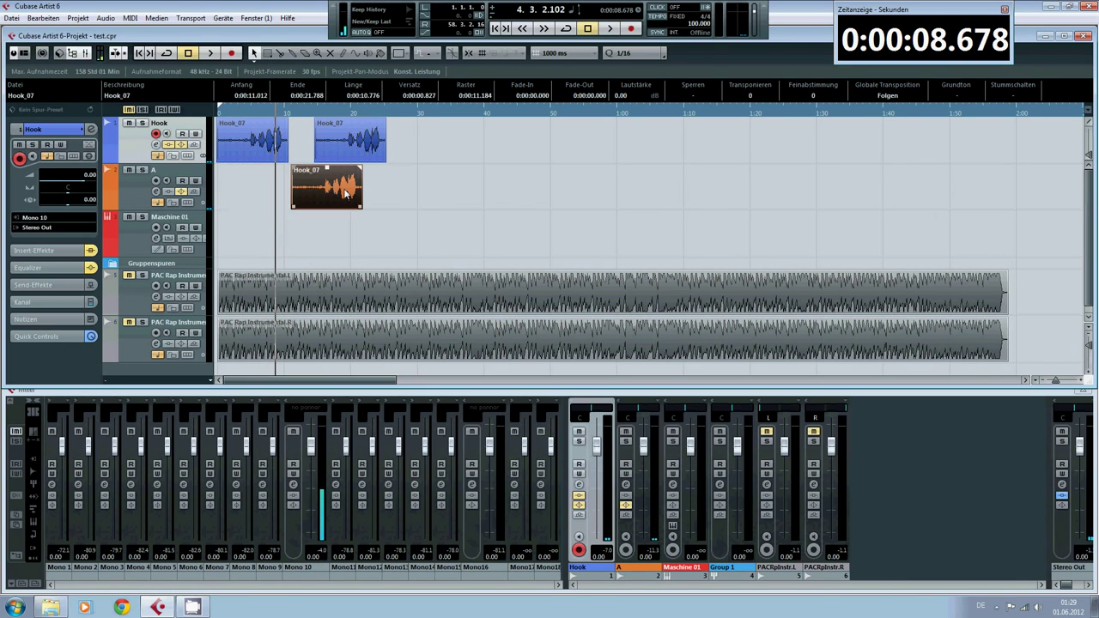
pyautogui.press('Delete')
pyautogui.click(341, 177)
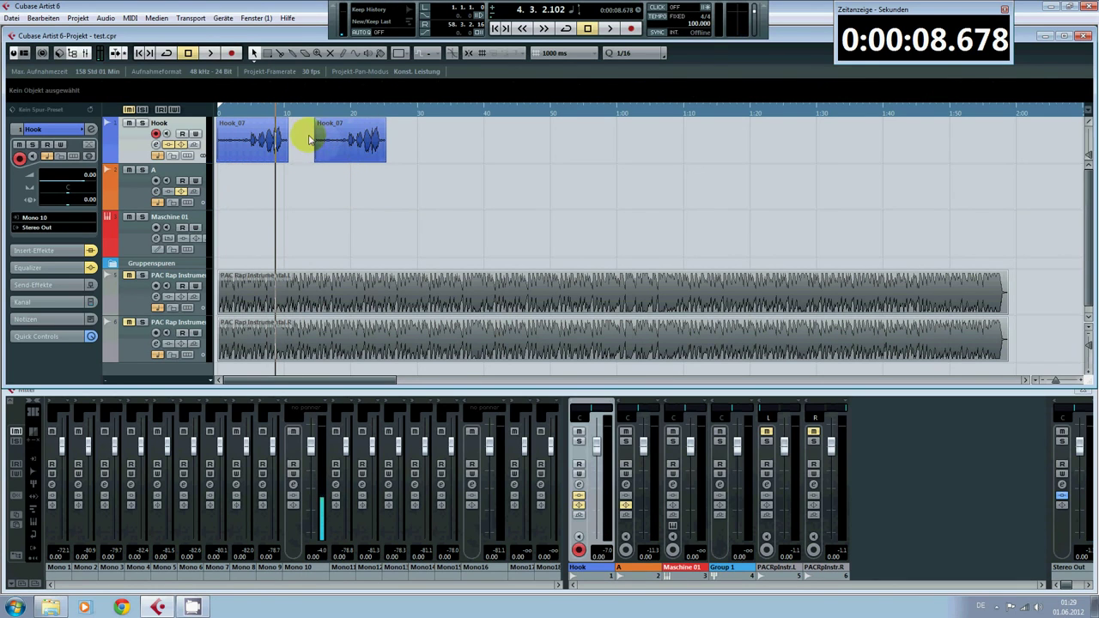